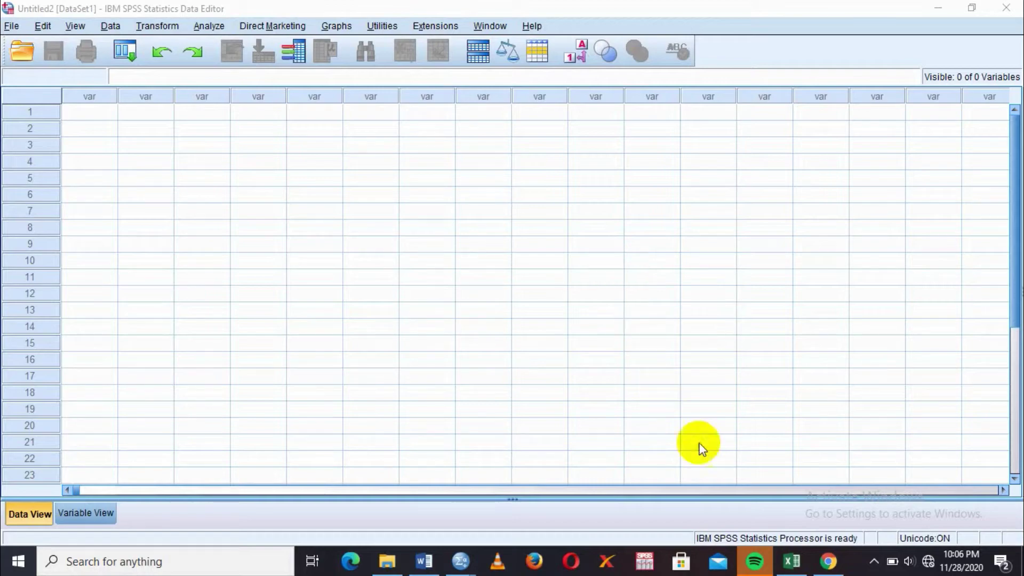
- Switch to the Tabulasi Data Kuesioner.xlsx workbook in Excel and copy the whole data block on Sheet3, starting from cell A1
left_click(793, 561)
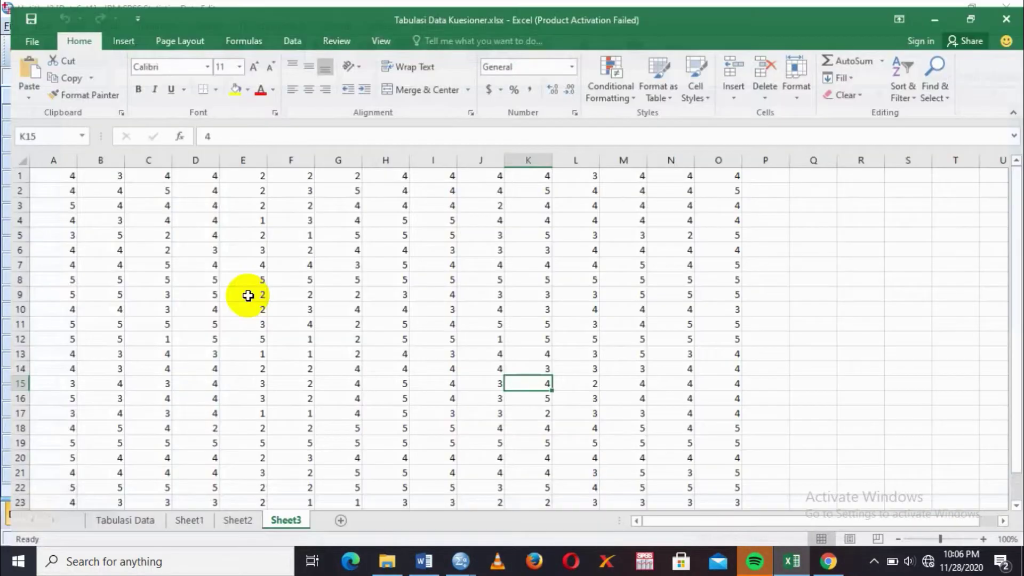
left_click(51, 174)
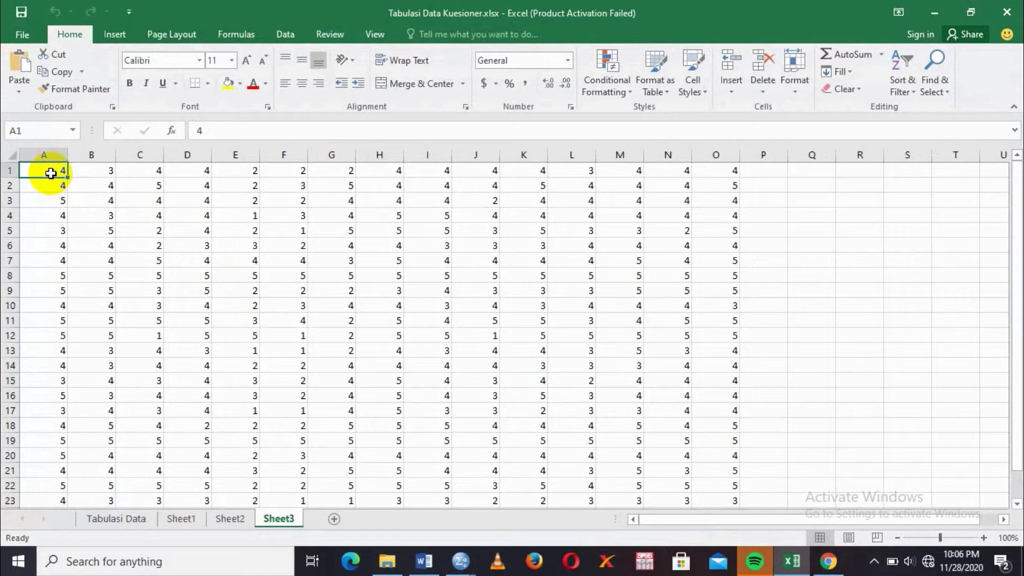
key("ctrl+shift+End")
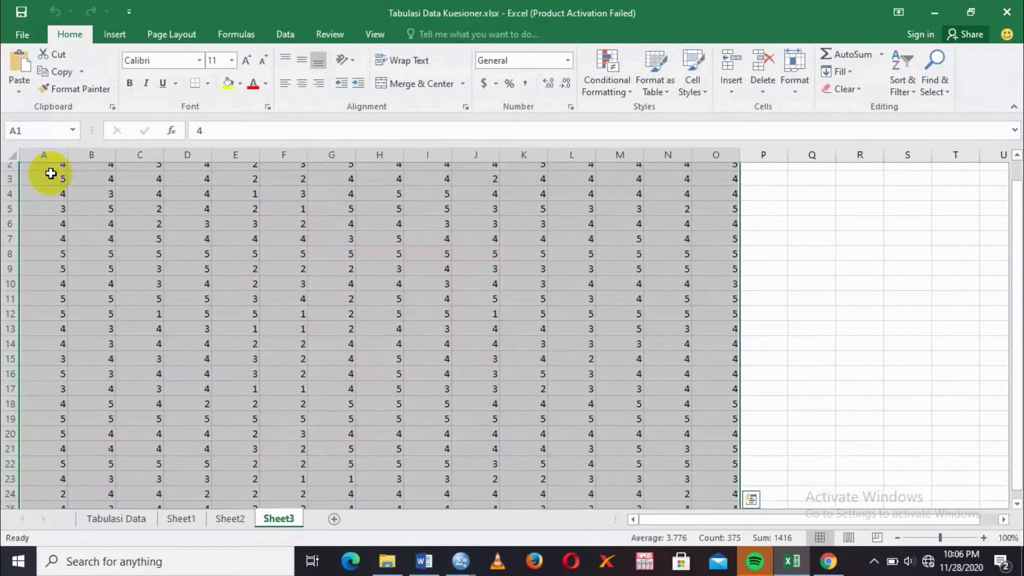
key("ctrl+c")
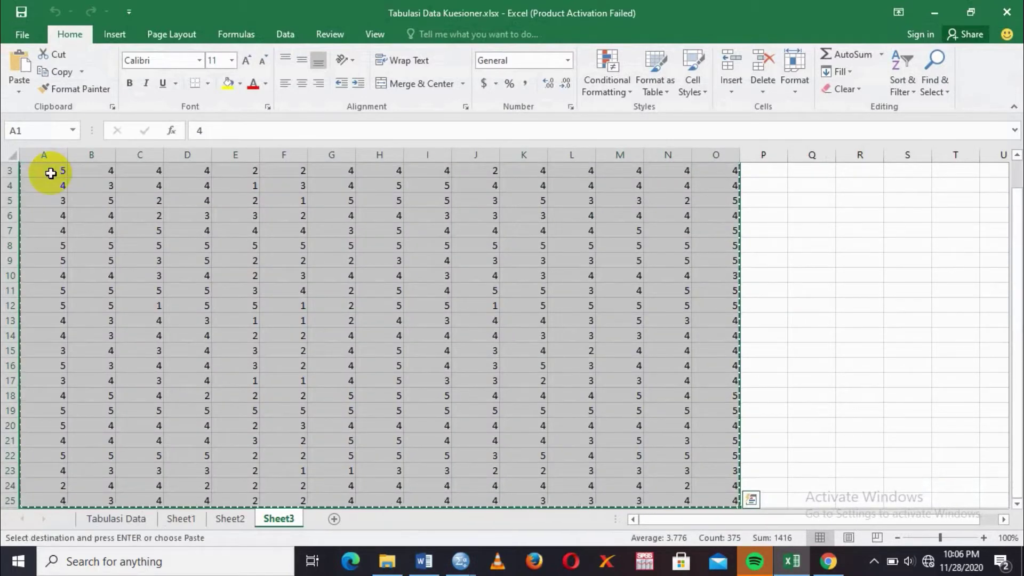
- Switch back to the SPSS data editor and paste the copied questionnaire data into the empty dataset, starting at the first cell
mouse_move(462, 570)
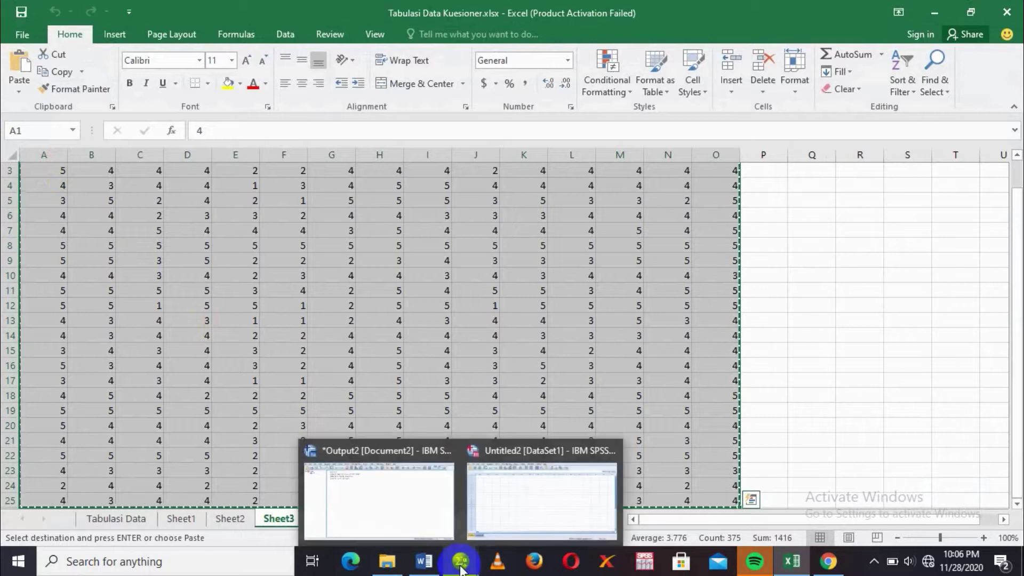
left_click(504, 521)
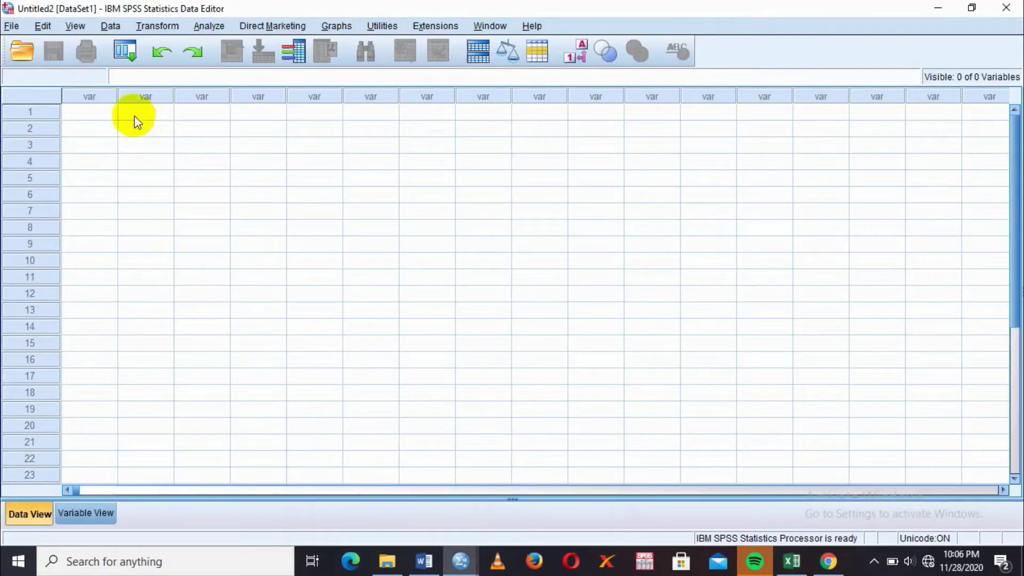
left_click(109, 112)
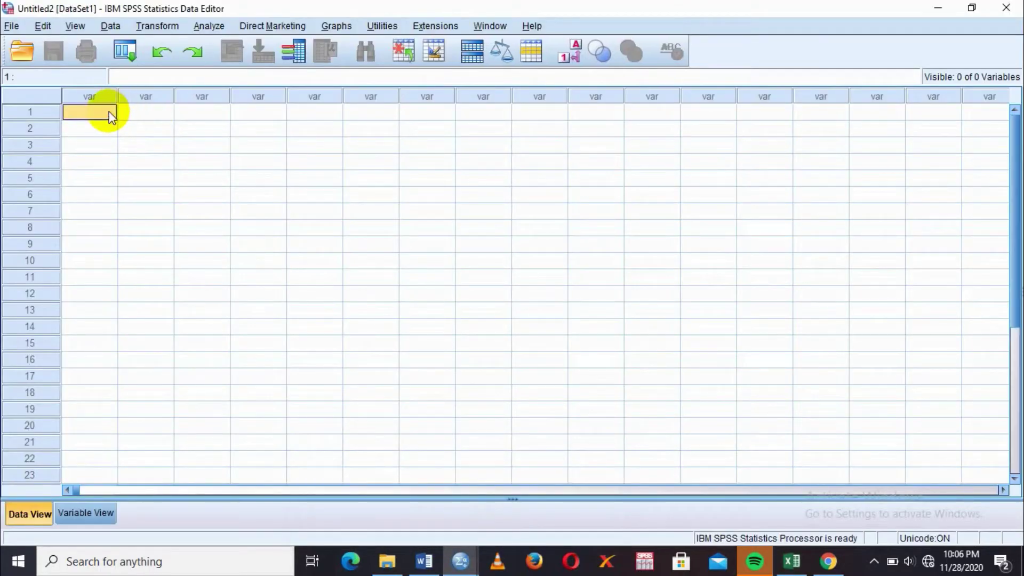
right_click(108, 111)
left_click(143, 161)
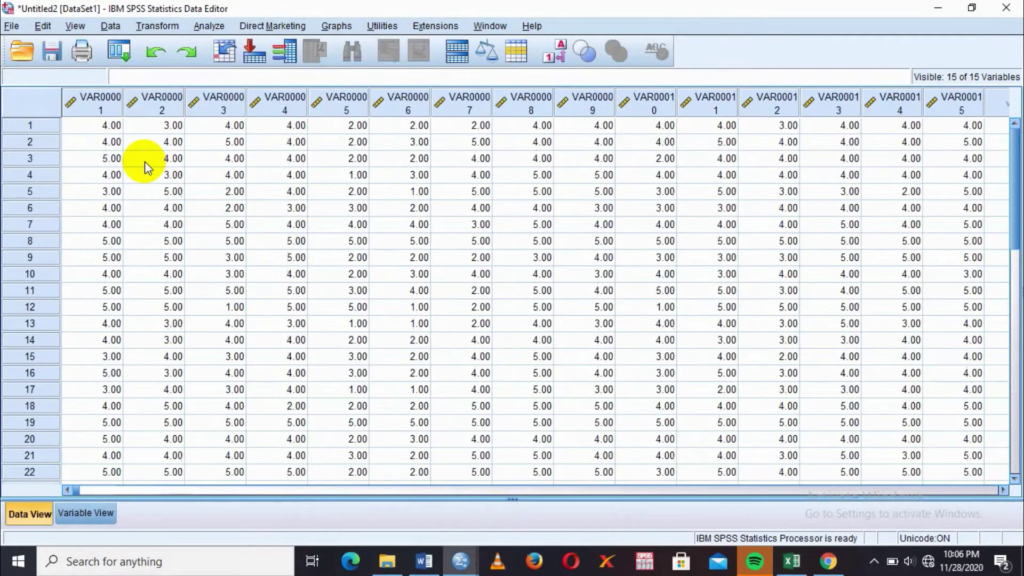
- In the variable definitions, rename the first three variables as Budaya, Sub_Budaya and Kelas_Sosial
left_click(101, 517)
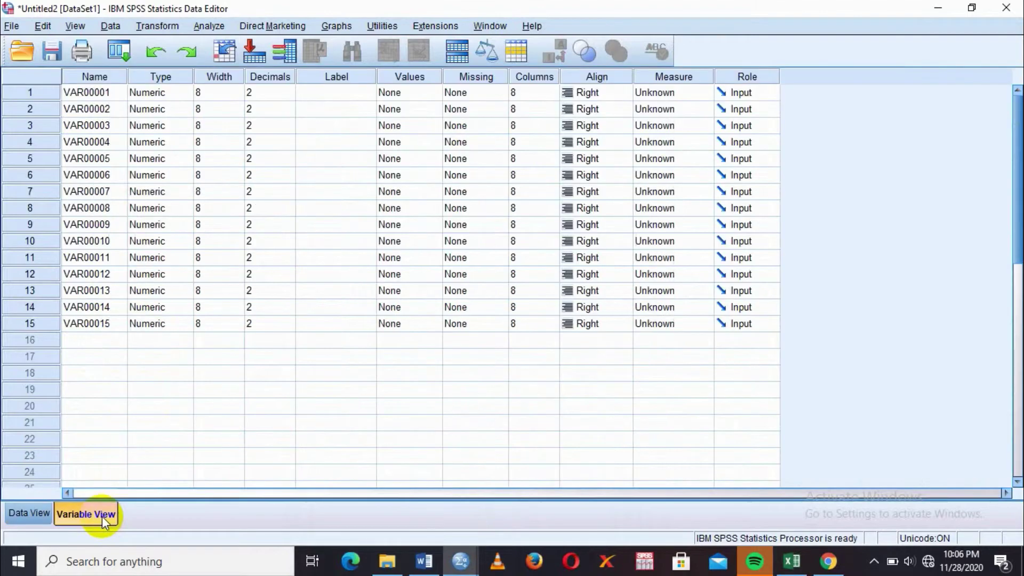
left_click(88, 93)
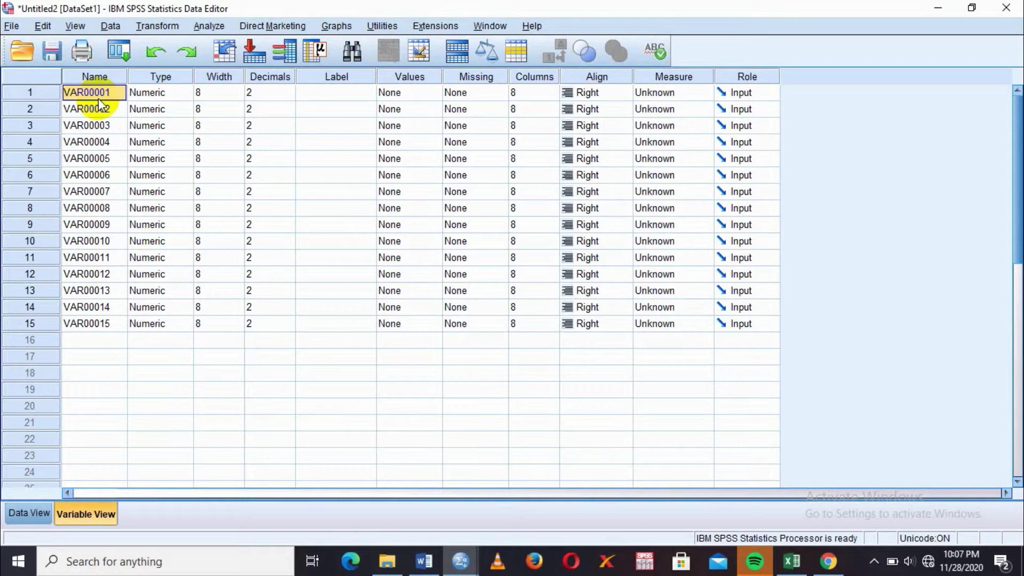
type("Budaya")
left_click(106, 112)
type("S")
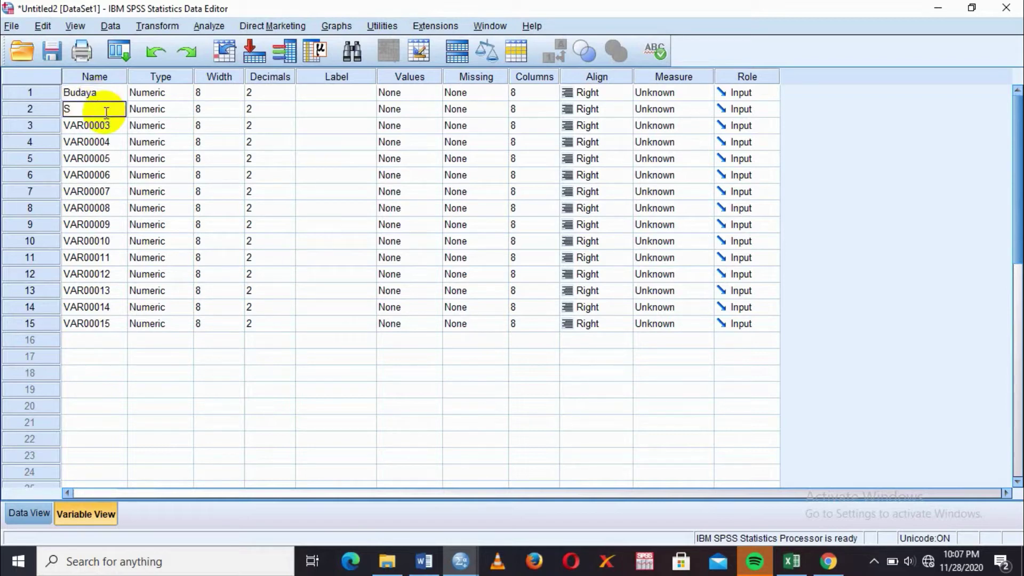
type("ub_Budaya")
key("Return")
type("K")
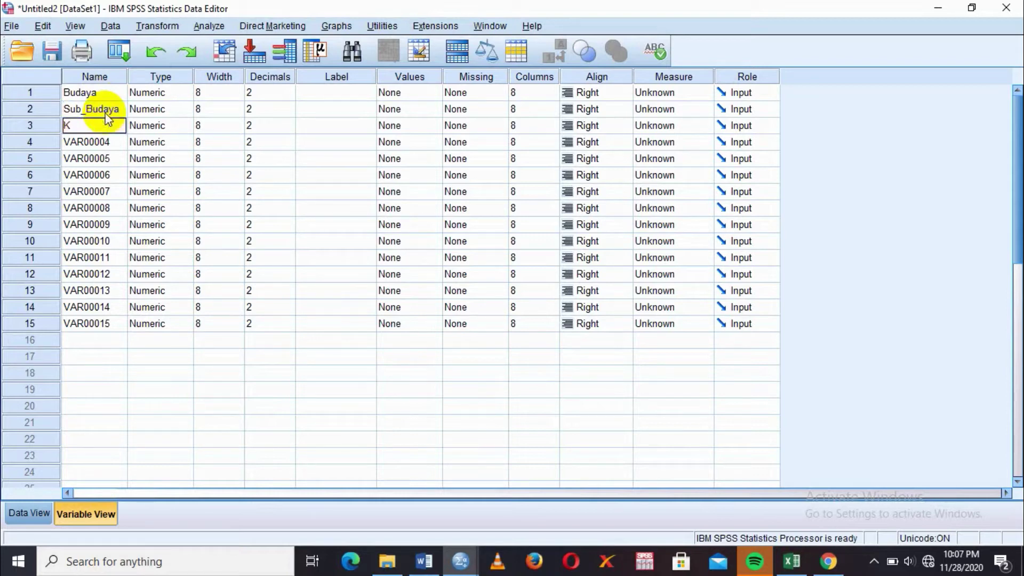
type("elas_Sosial")
key("Return")
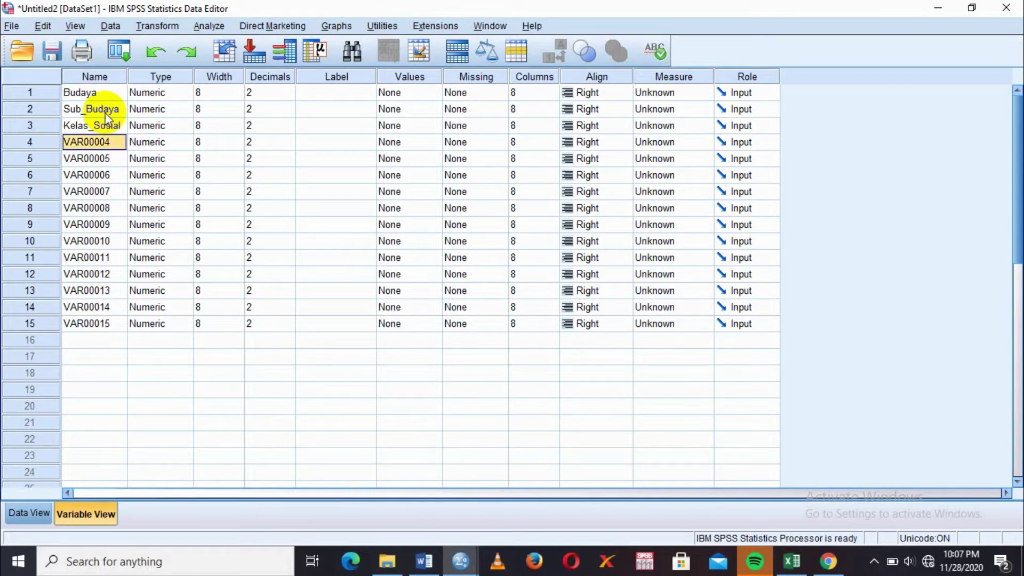
- Rename the fourth variable as Kelompok_referensi
type("Kelo")
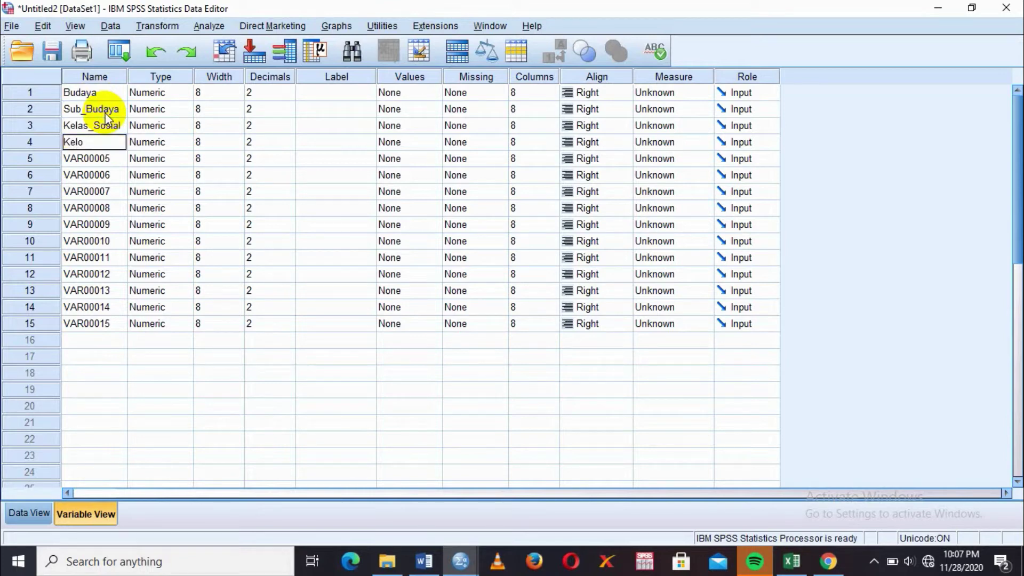
type("mpok_fererensi")
key("BackSpace")
key("BackSpace")
key("BackSpace")
key("BackSpace")
key("BackSpace")
key("BackSpace")
type("ferensi")
key("Return")
- Rename variables five to seven as Keluarga, Peran_status and Umur
type("Keluarga")
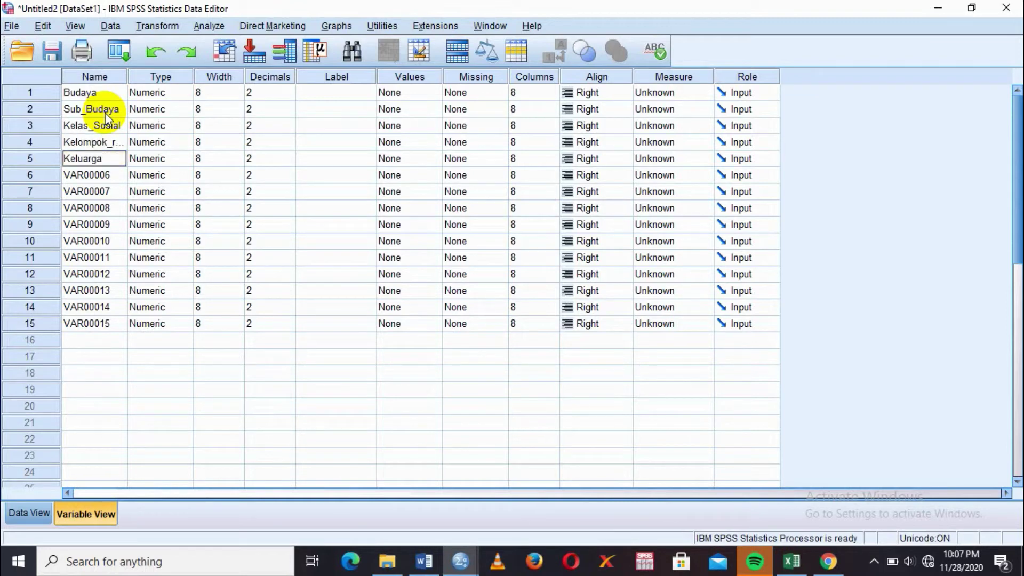
key("Return")
type("Pera")
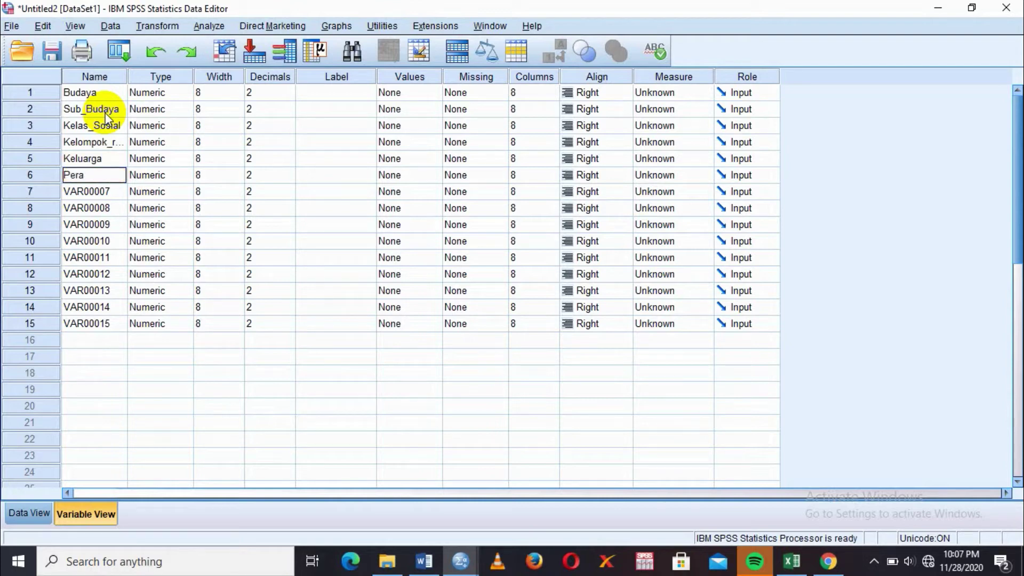
type("n_status")
key("Return")
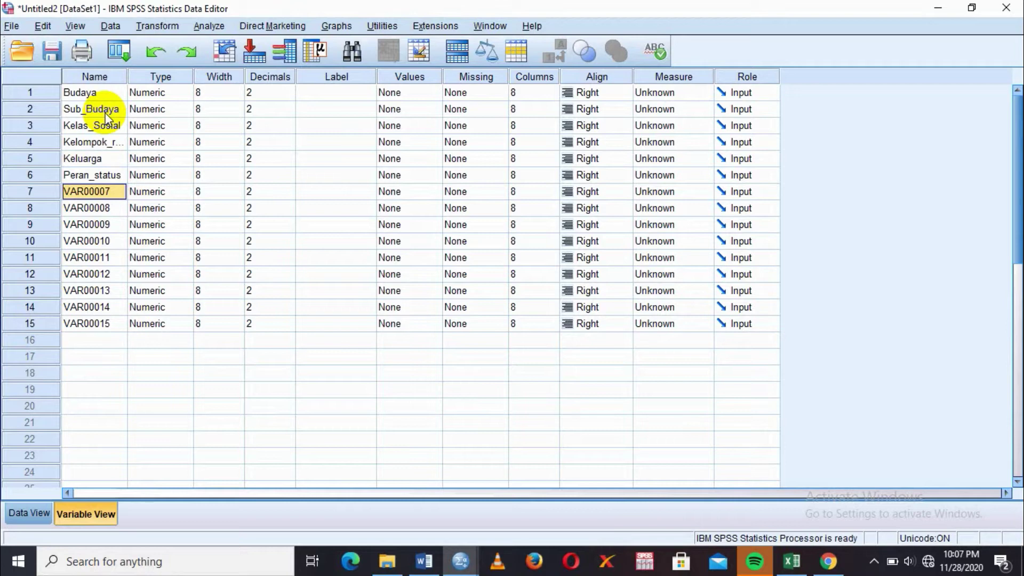
key("BackSpace")
type("Umur")
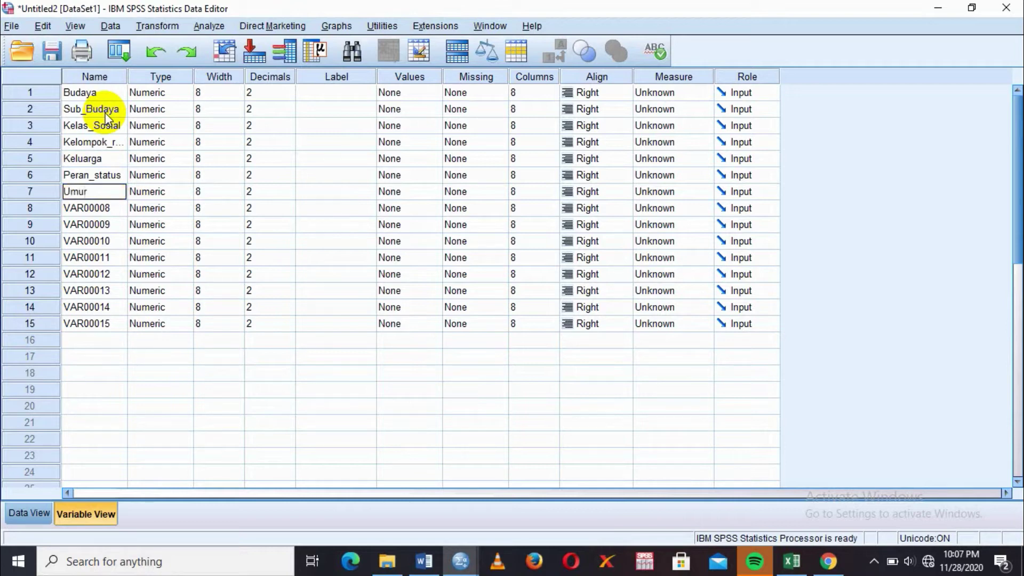
key("Return")
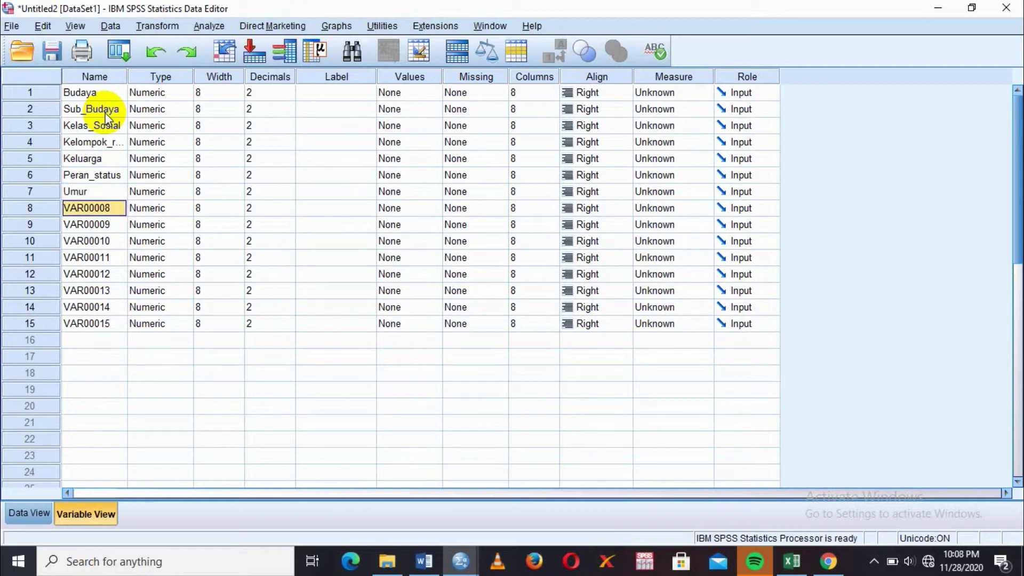
- Rename the eighth variable as Pekerjaan and the ninth as Keadaan_Ekonomi
type("Pekerjaan")
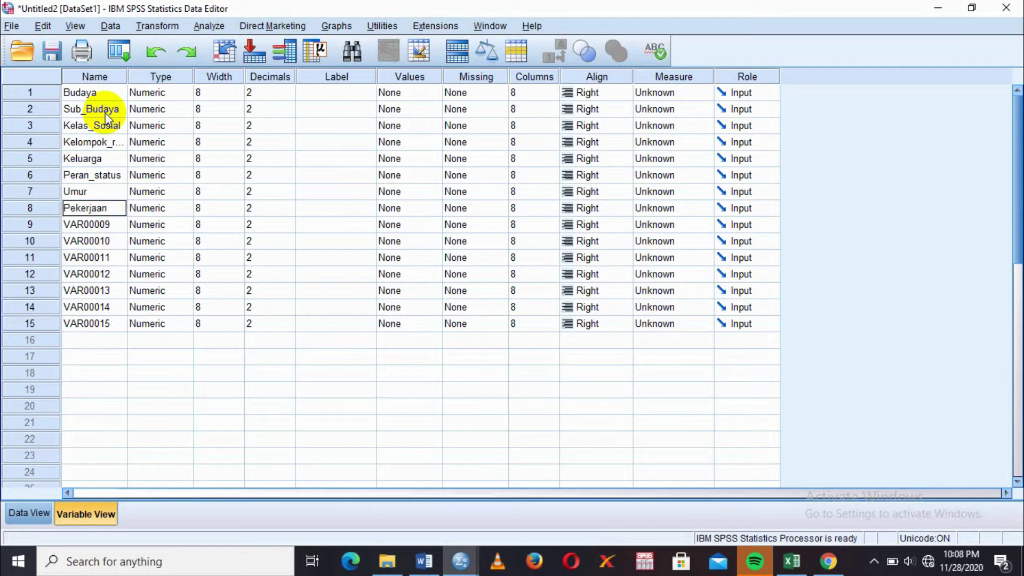
key("Return")
type("Ke")
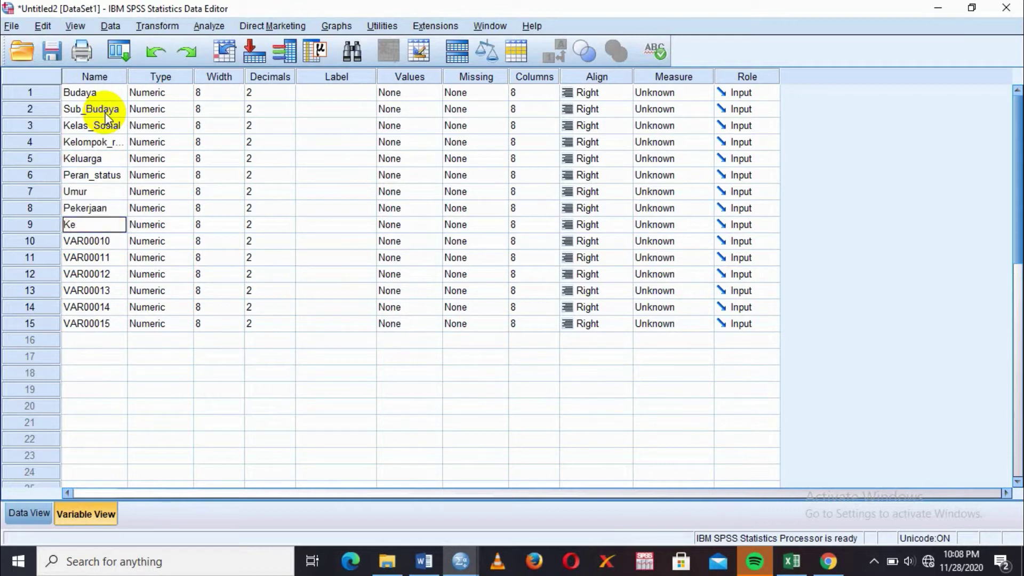
type("adaan_Ekonomi")
key("Return")
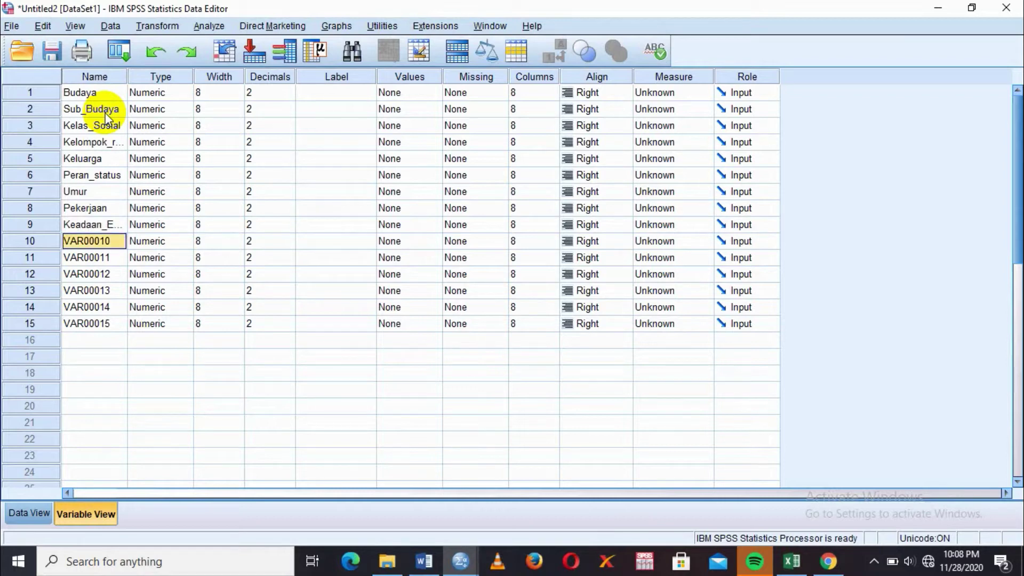
- Rename the tenth variable as Gaya_hidup
type("Haya_j")
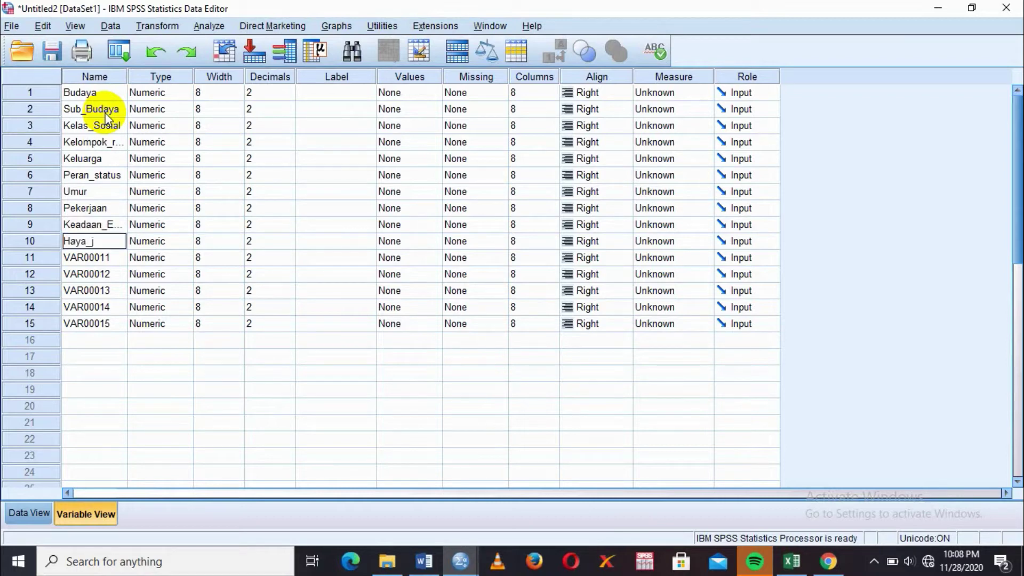
key("BackSpace")
key("BackSpace")
key("BackSpace")
key("BackSpace")
key("BackSpace")
key("BackSpace")
type("Gaya_hidup")
key("Return")
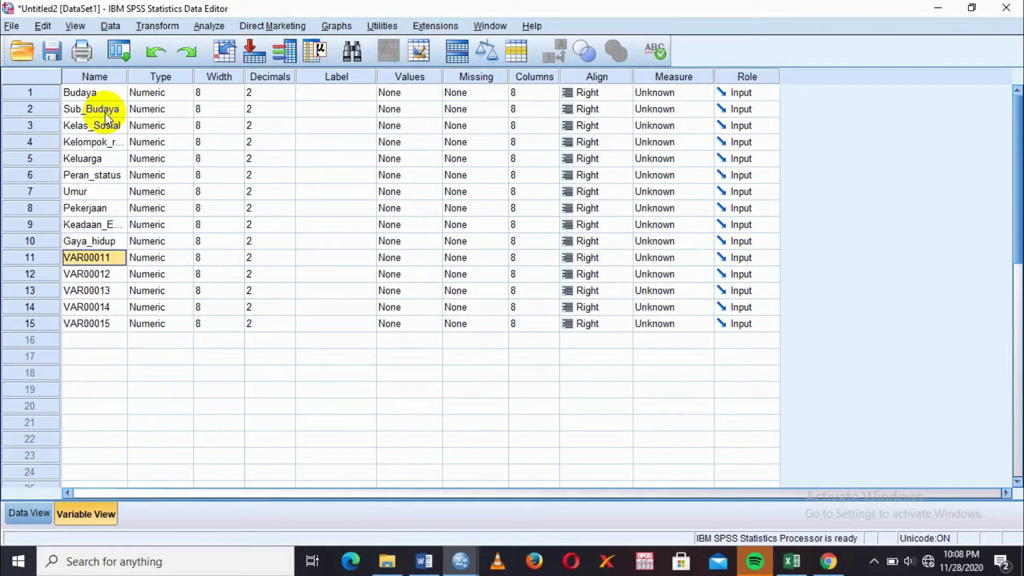
- Rename the eleventh variable as Kepribadian and the twelfth as Motivasi
type("Kepribadian")
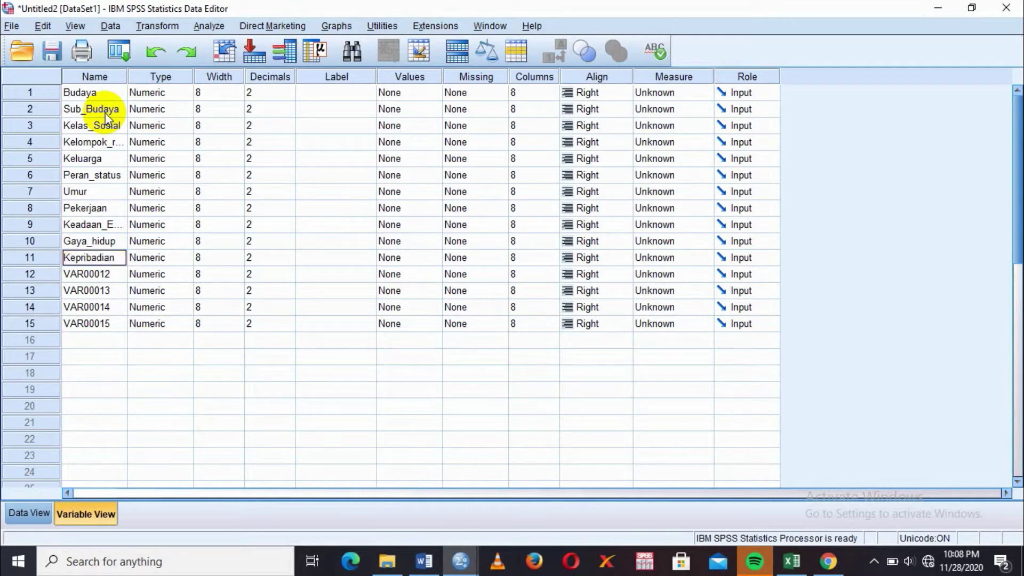
key("Return")
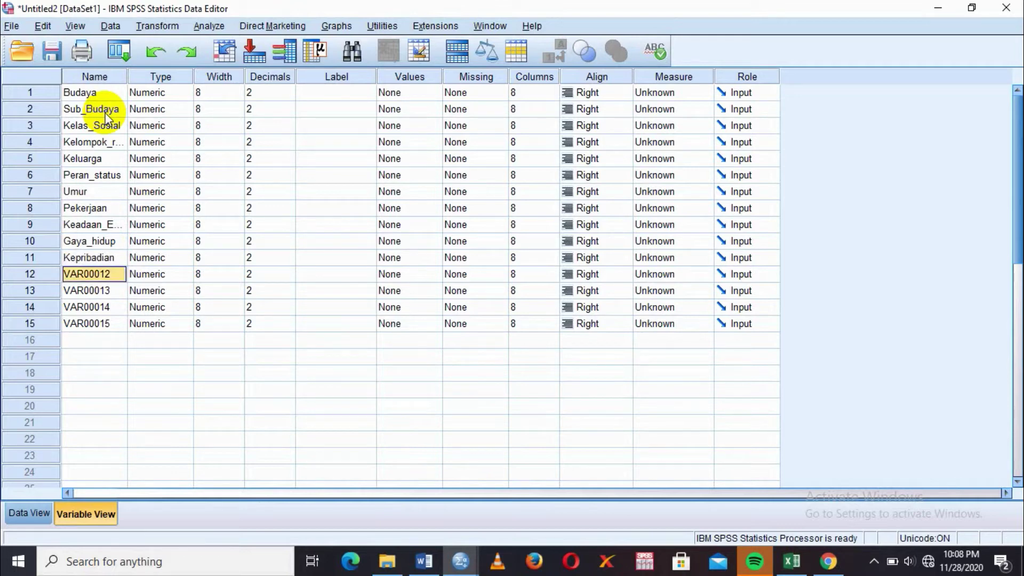
type("Motivasi")
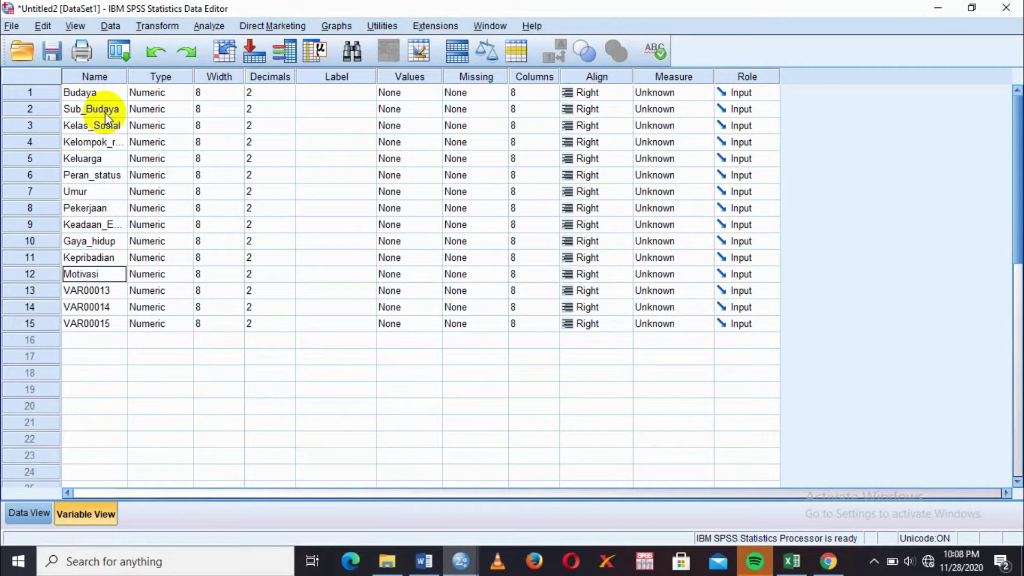
key("Return")
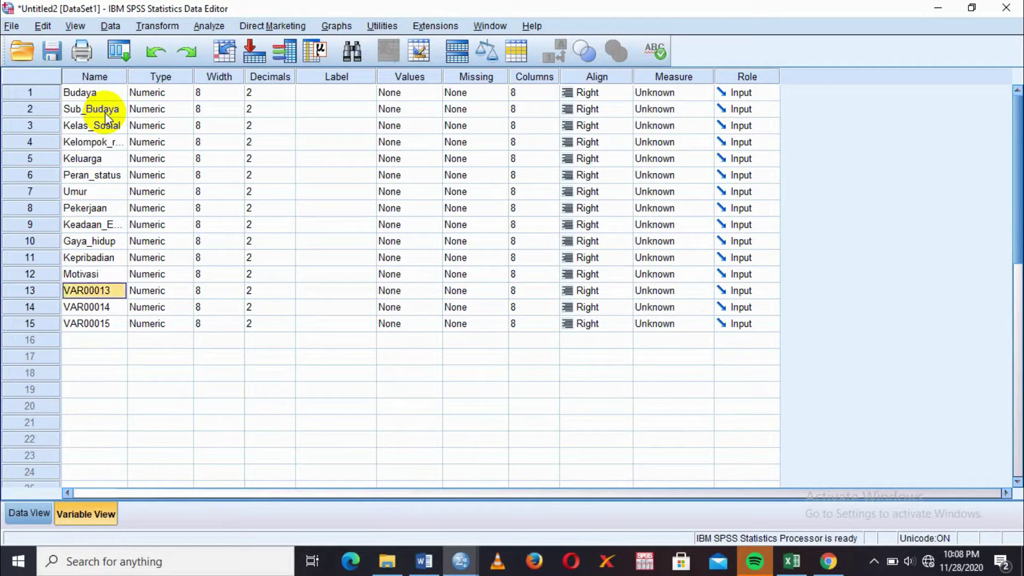
- Rename the last three variables as Persepsi, Proses_belajar and Kepercayaan
type("Persep")
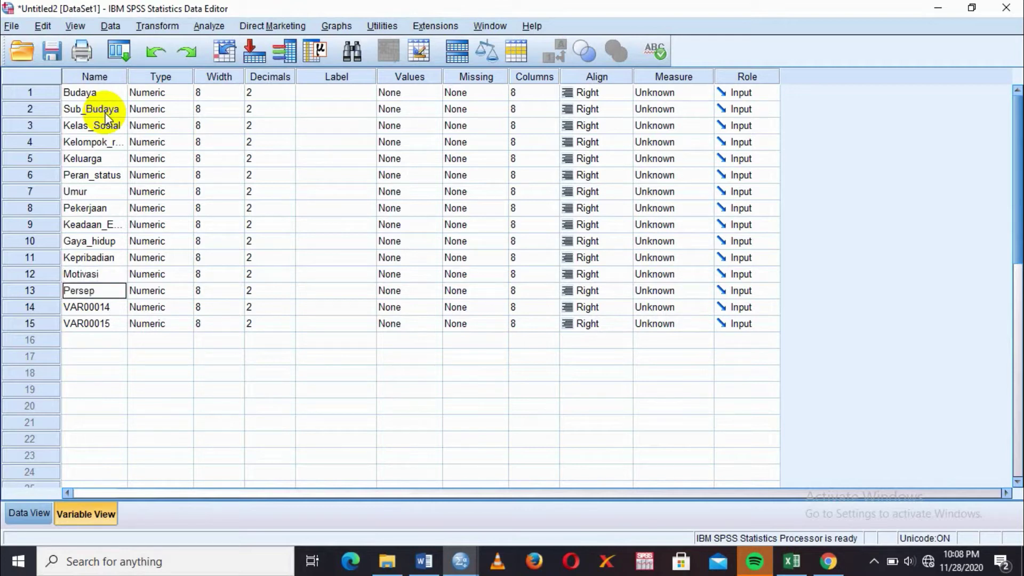
type("si")
key("Return")
type("P")
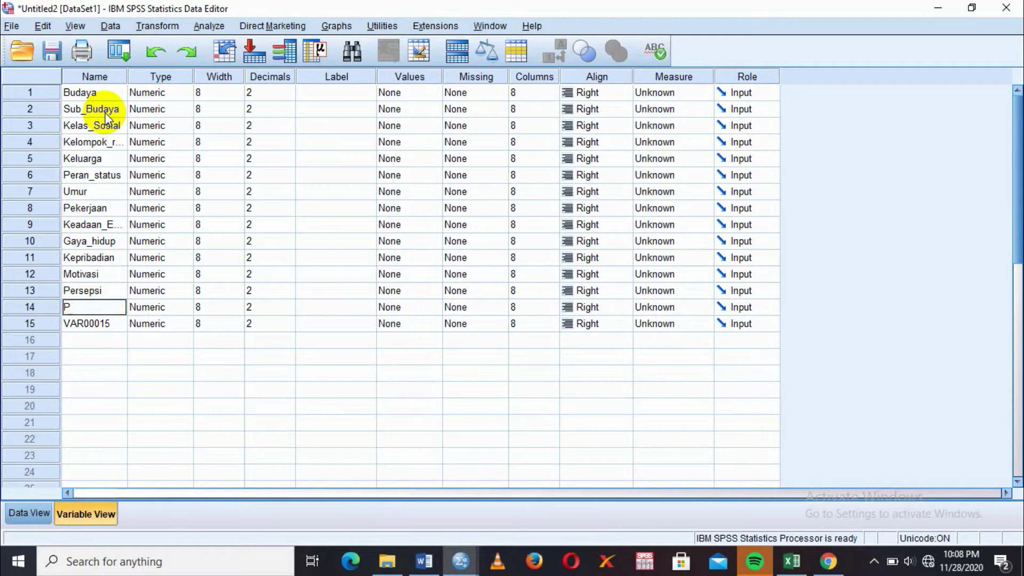
type("roses_belajar")
key("Return")
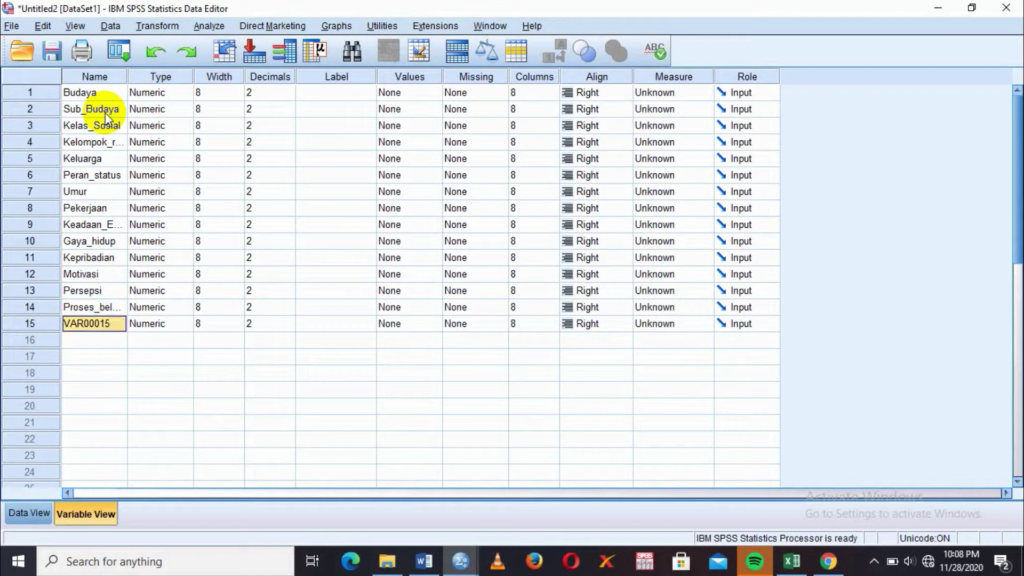
type("Kepercayaan")
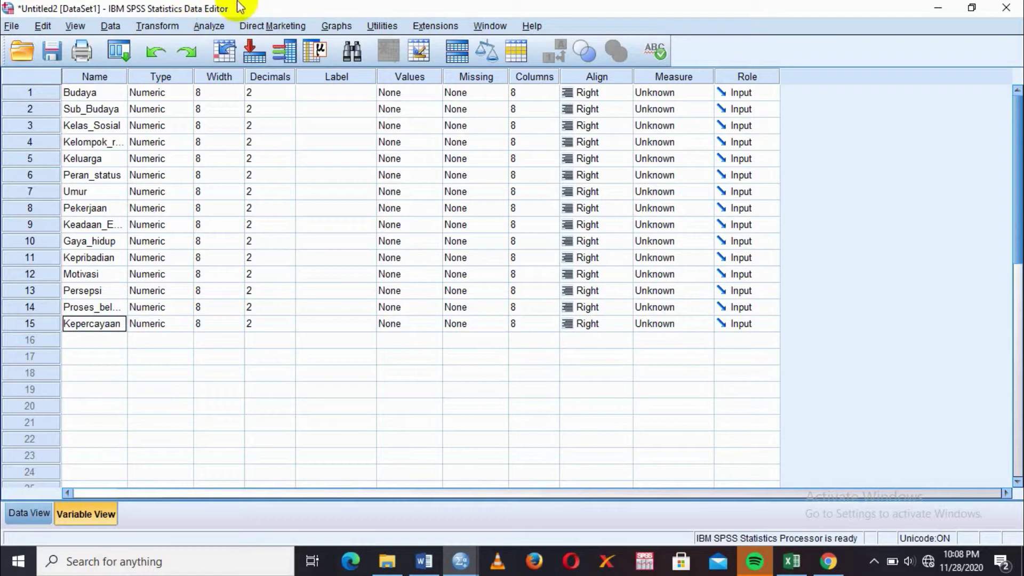
- Set the decimals of all fifteen variables, from Budaya through Kepercayaan, to 0
left_click(293, 100)
double_click(291, 98)
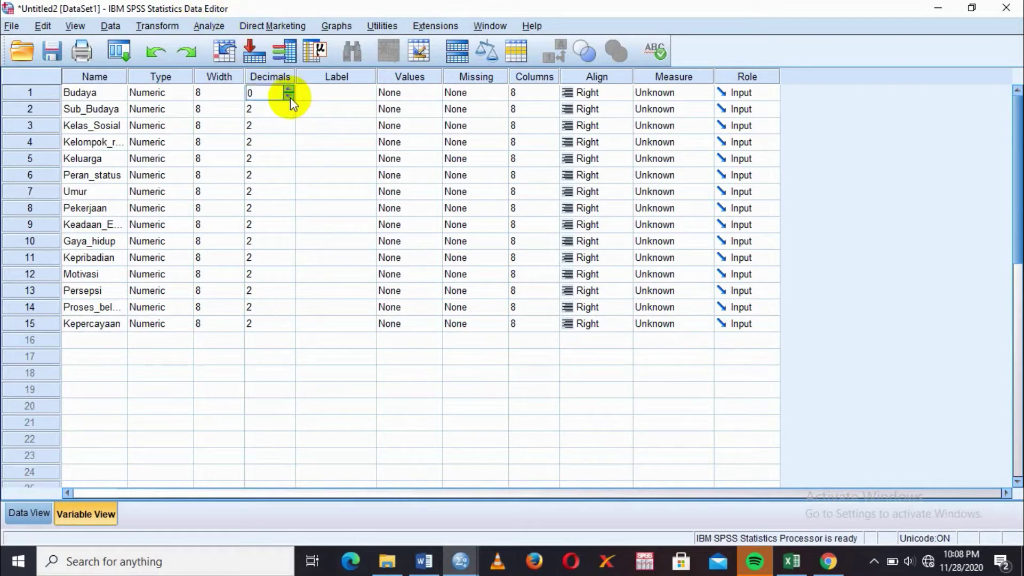
left_click(288, 114)
double_click(288, 114)
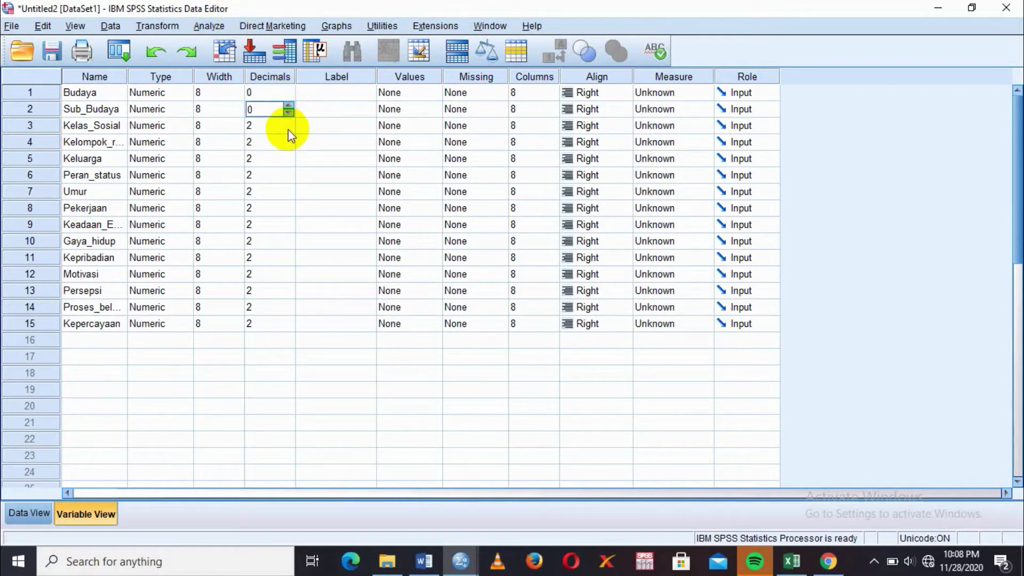
left_click(288, 129)
double_click(288, 129)
left_click(290, 148)
double_click(291, 147)
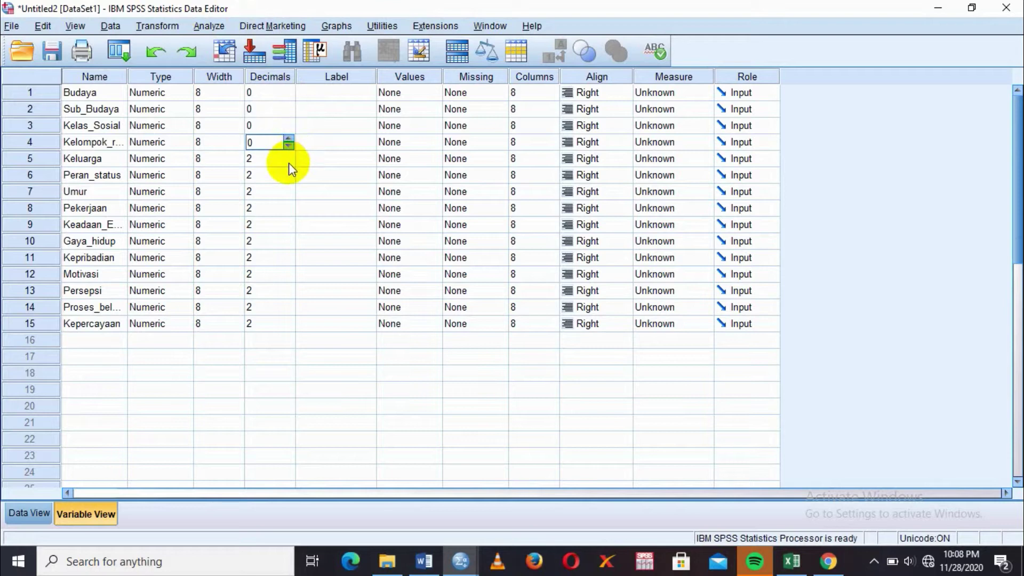
left_click(290, 162)
double_click(289, 163)
left_click(289, 176)
double_click(289, 178)
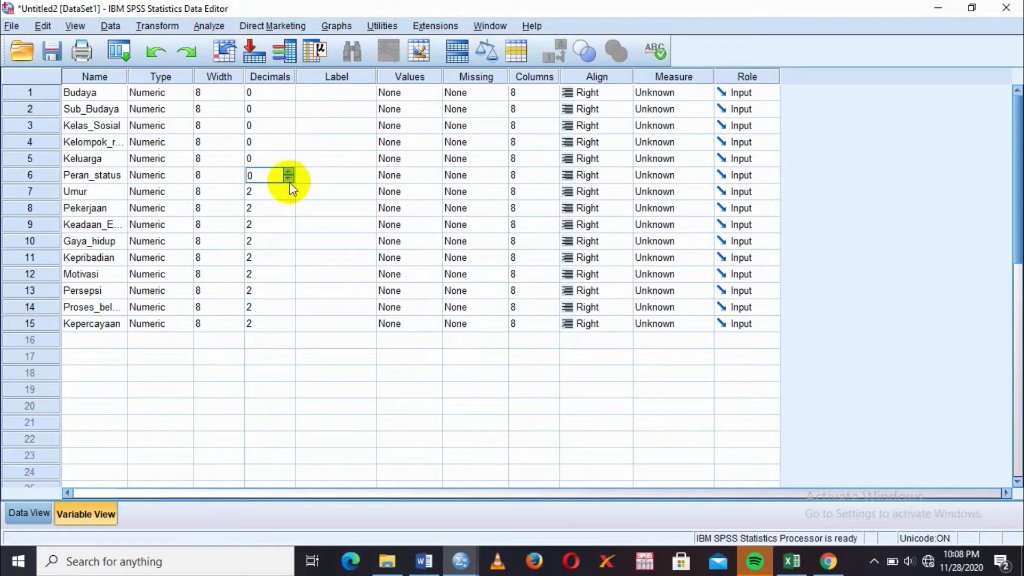
left_click(290, 193)
double_click(288, 195)
left_click(289, 214)
double_click(290, 214)
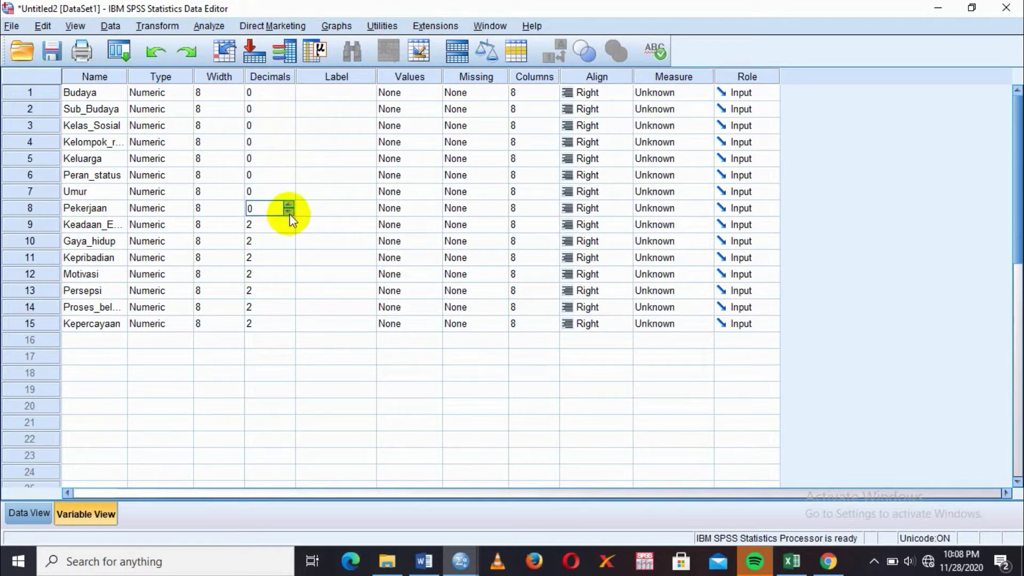
left_click(288, 229)
double_click(288, 230)
left_click(288, 244)
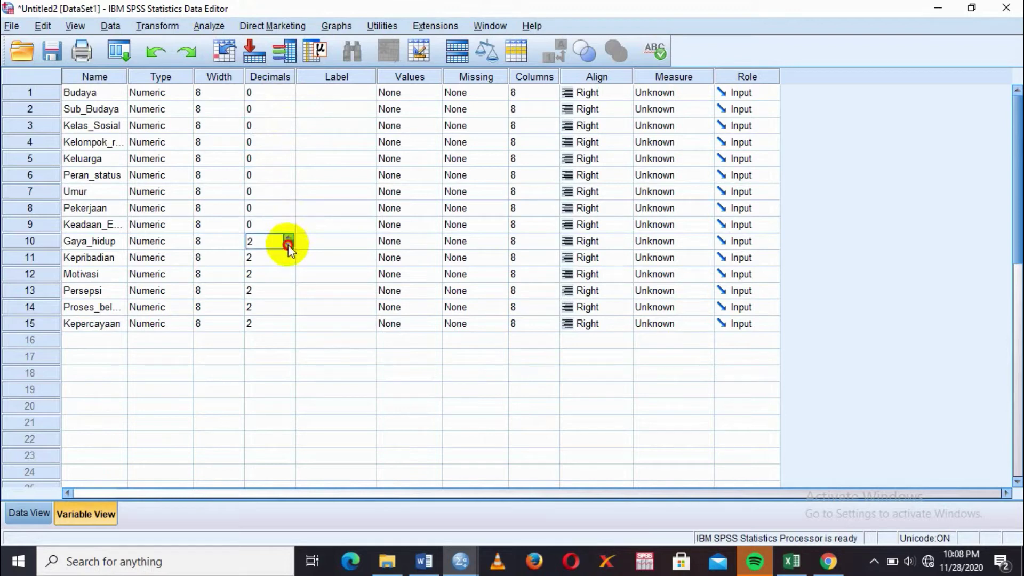
double_click(288, 244)
left_click(288, 262)
double_click(288, 262)
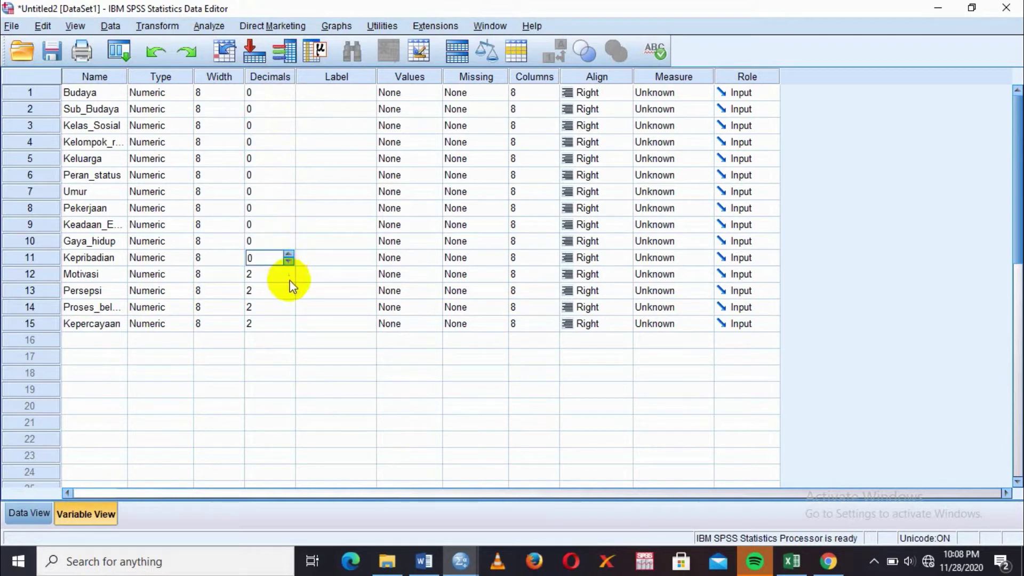
left_click(290, 279)
double_click(288, 278)
left_click(288, 294)
double_click(287, 294)
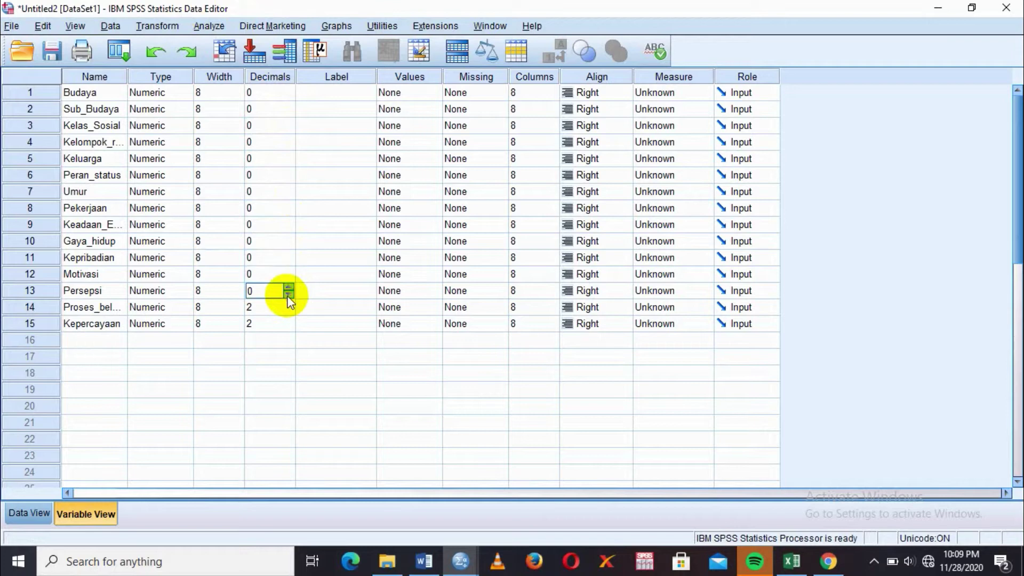
left_click(288, 311)
double_click(288, 312)
left_click(288, 328)
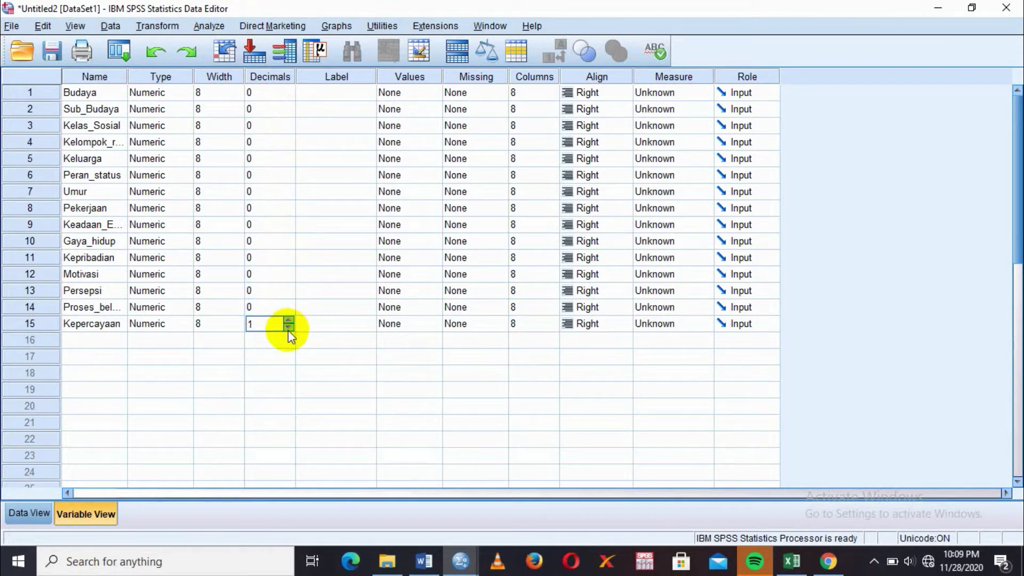
double_click(288, 327)
- Set the measurement level of all fifteen variables to Scale, copying the first variable's setting down to the others
left_click(655, 94)
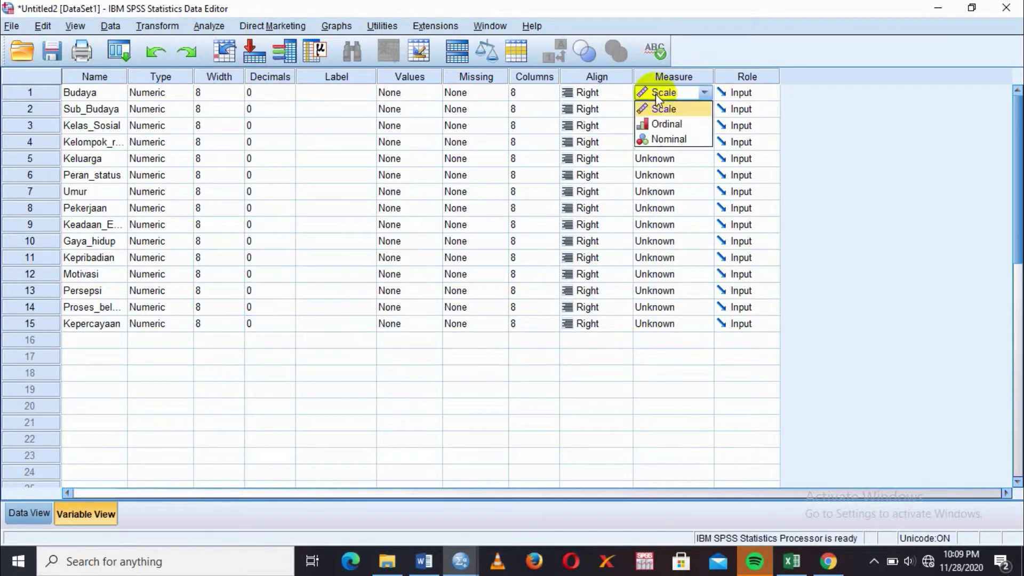
left_click(667, 107)
key("ctrl+v")
key("Down")
key("ctrl+v")
key("Down")
key("ctrl+v")
key("Down")
key("ctrl+v")
key("Down")
key("ctrl+v")
key("Down")
key("ctrl+v")
key("Down")
key("ctrl+v")
key("Down")
key("ctrl+v")
key("Down")
key("ctrl+v")
key("Down")
key("ctrl+v")
key("Down")
key("ctrl+v")
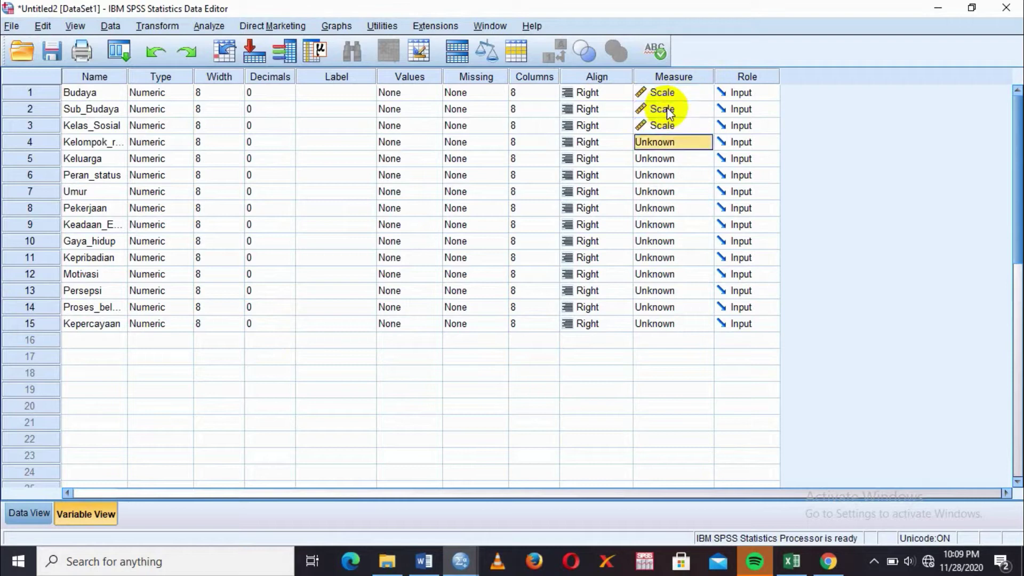
key("Down")
key("ctrl+v")
key("Down")
key("ctrl+v")
key("Down")
key("ctrl+v")
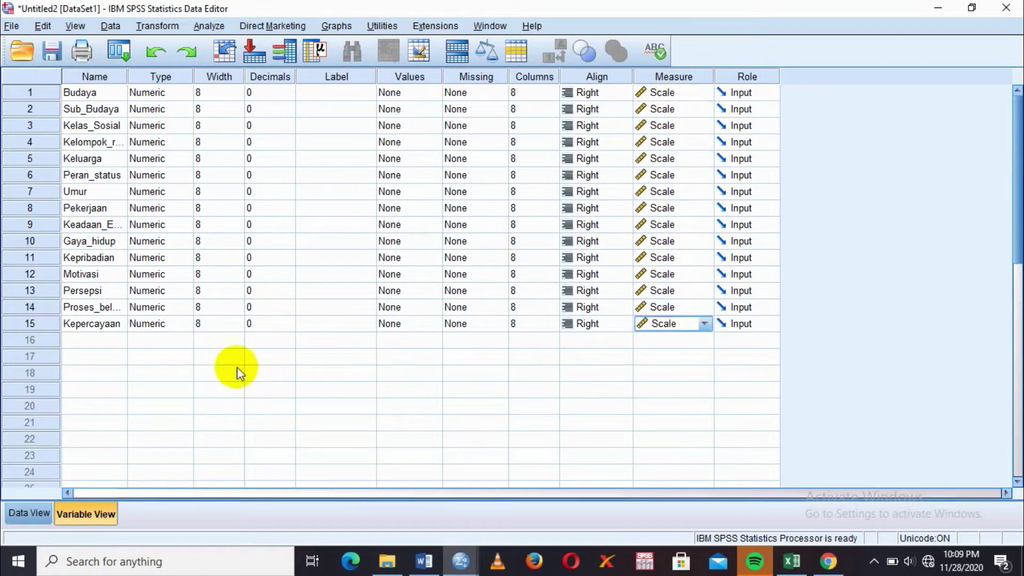
- Start a Factor Analysis from the data and include all fifteen variables, Budaya through Kepercayaan
left_click(34, 518)
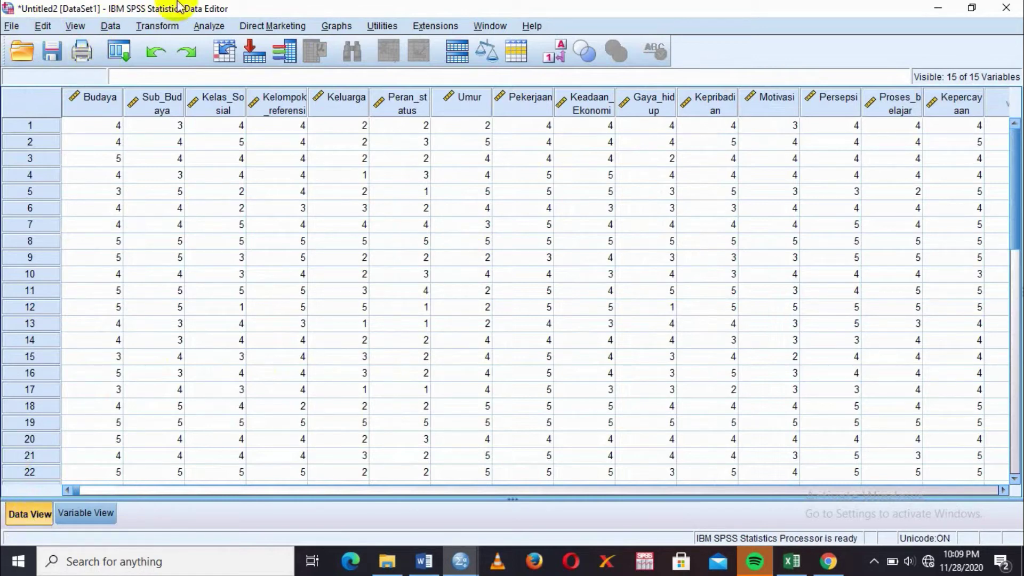
left_click(207, 27)
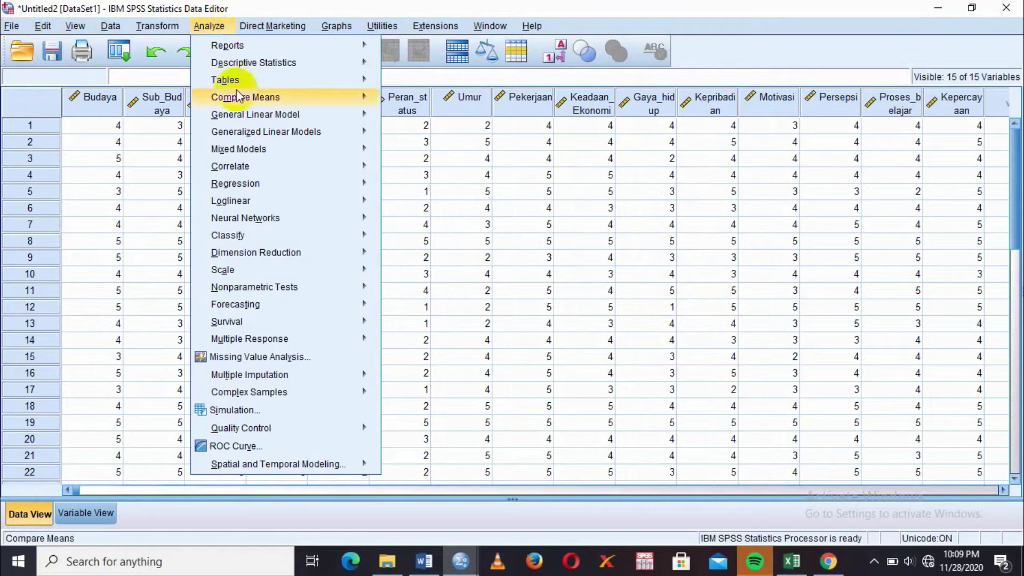
mouse_move(338, 253)
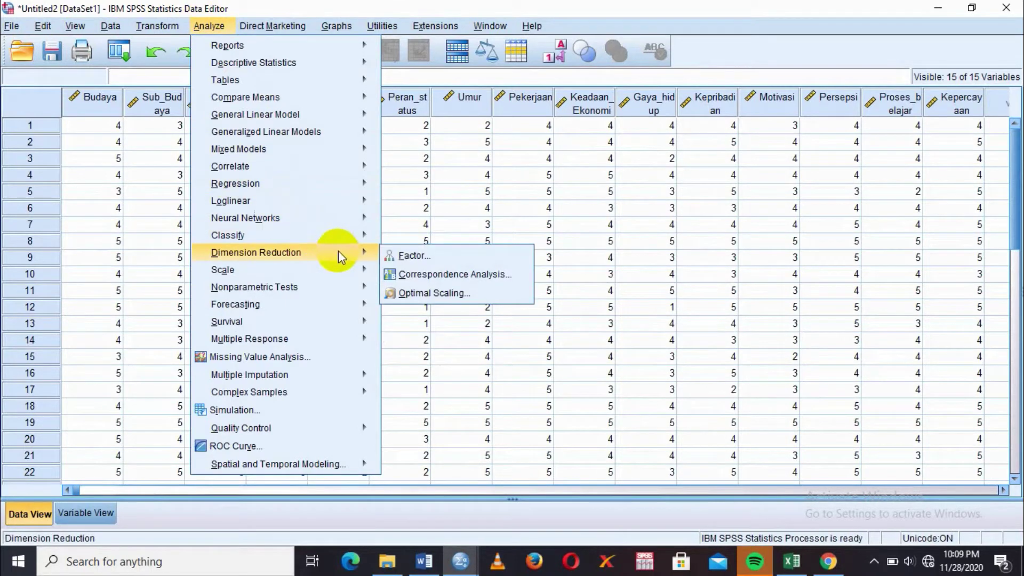
left_click(419, 257)
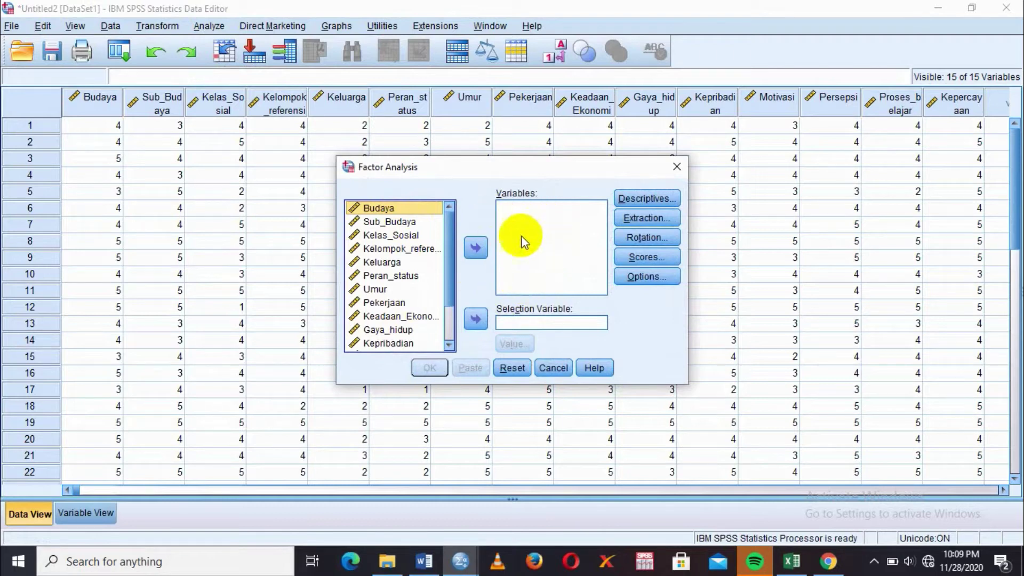
key("ctrl+a")
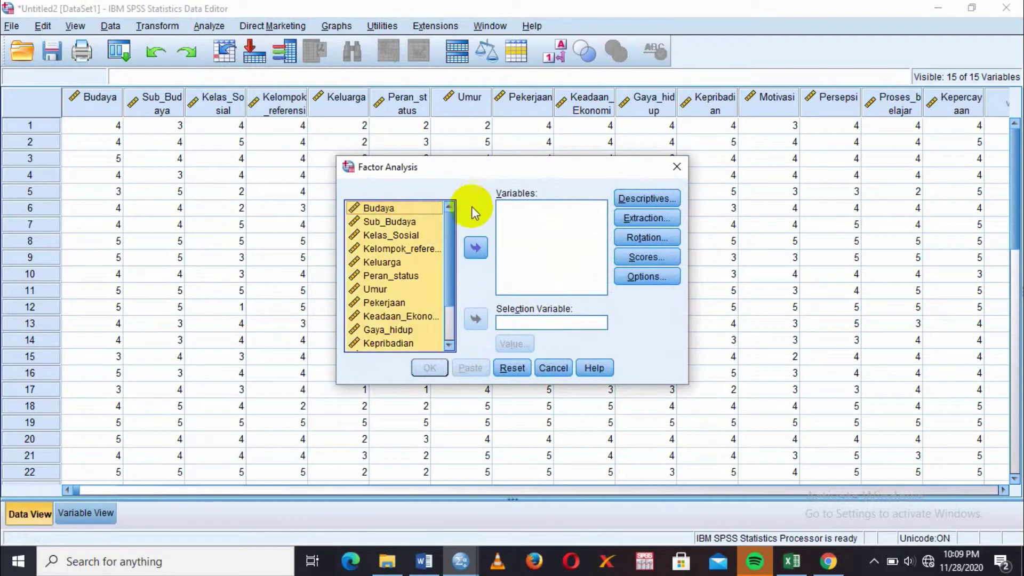
left_click(476, 247)
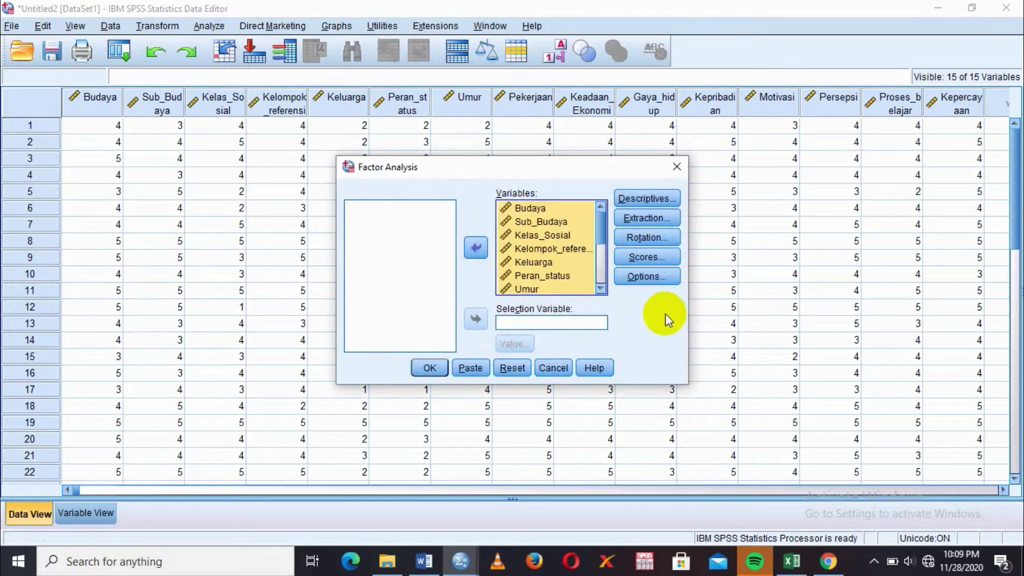
- Add the anti-image matrices and the KMO and Bartlett's test of sphericity to the factor analysis descriptives
left_click(665, 201)
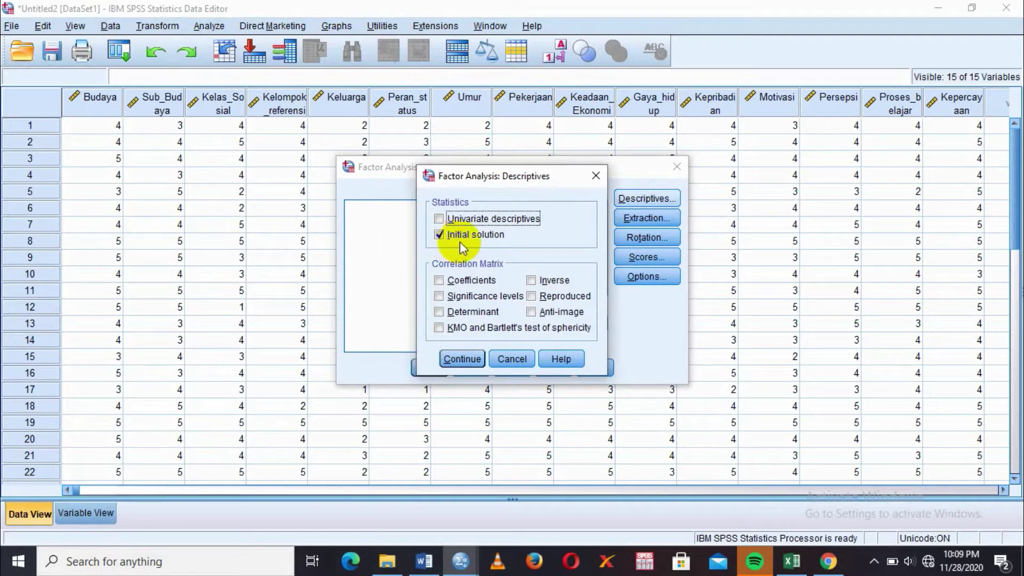
left_click(533, 313)
left_click(438, 328)
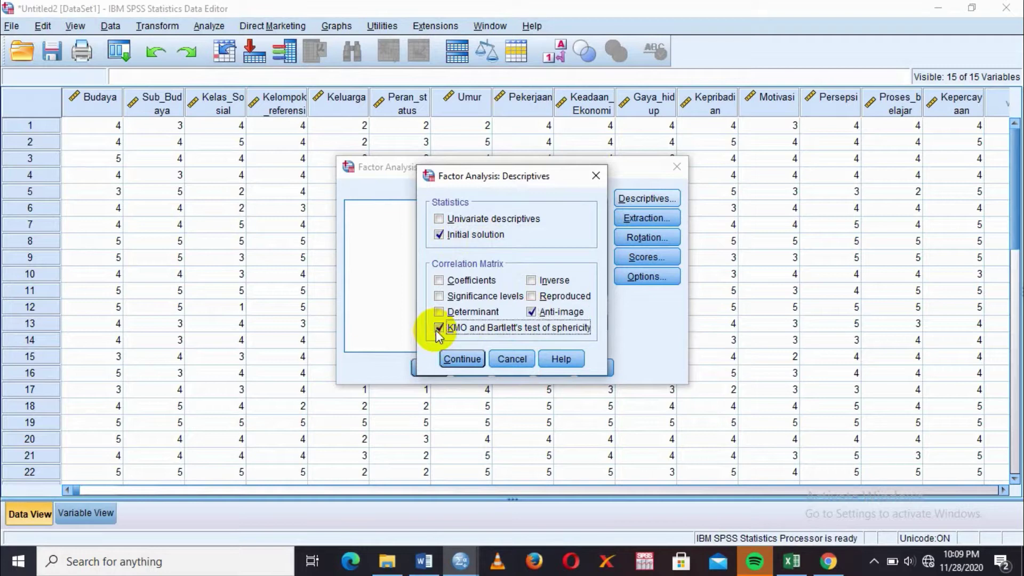
left_click(461, 359)
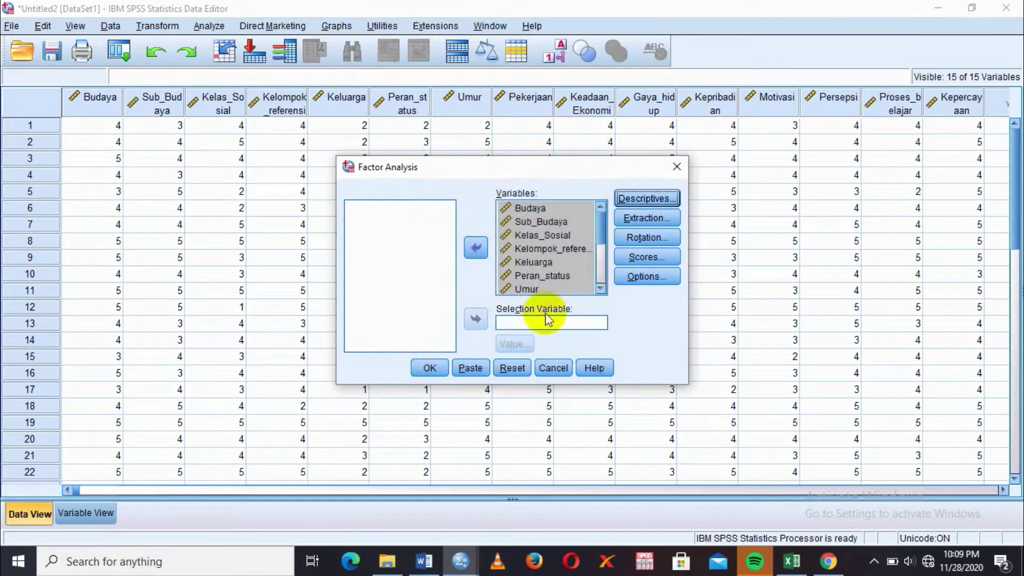
- Include a scree plot in the extraction output, keeping principal components with eigenvalues greater than 1
left_click(630, 219)
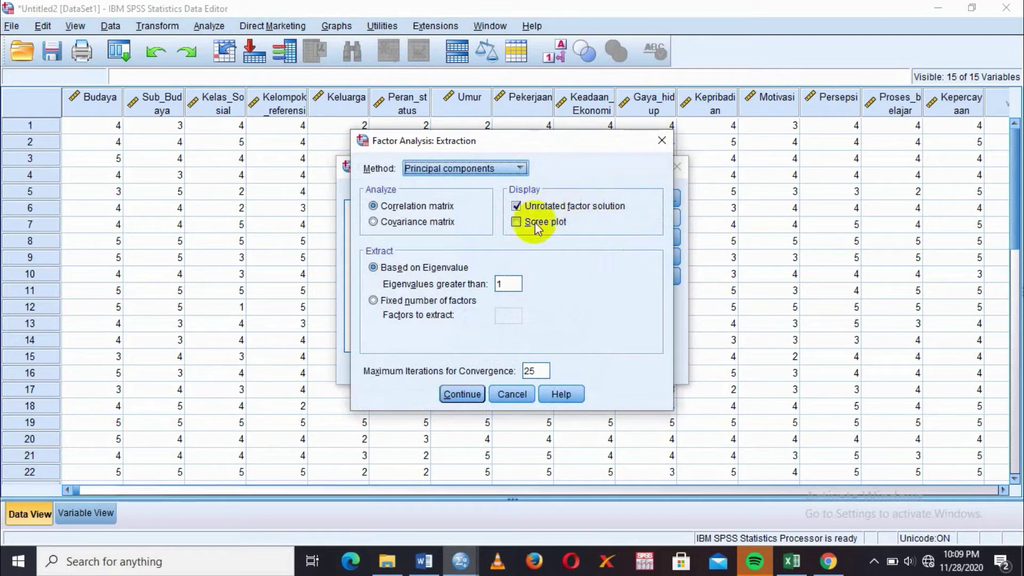
left_click(516, 223)
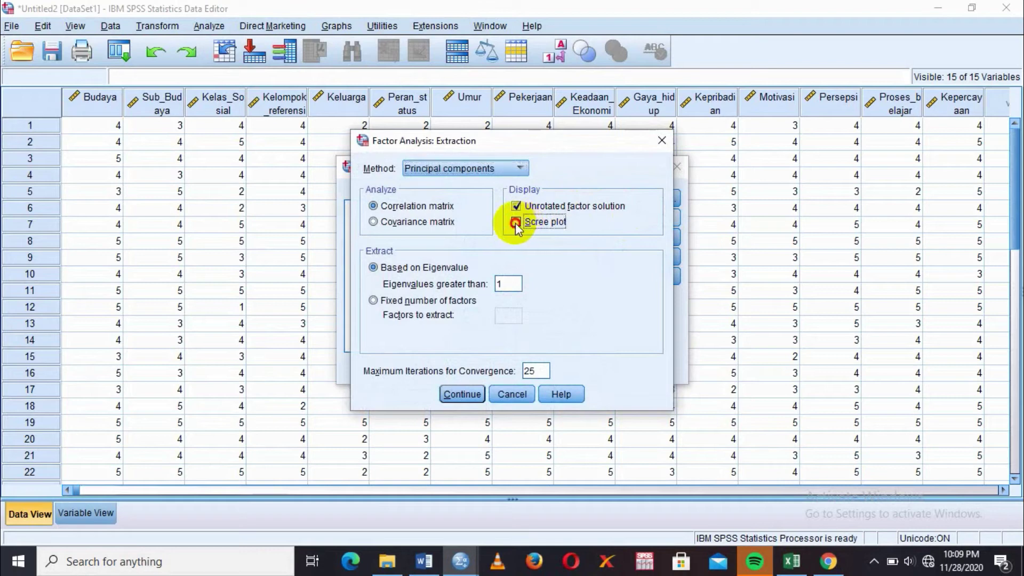
left_click(460, 394)
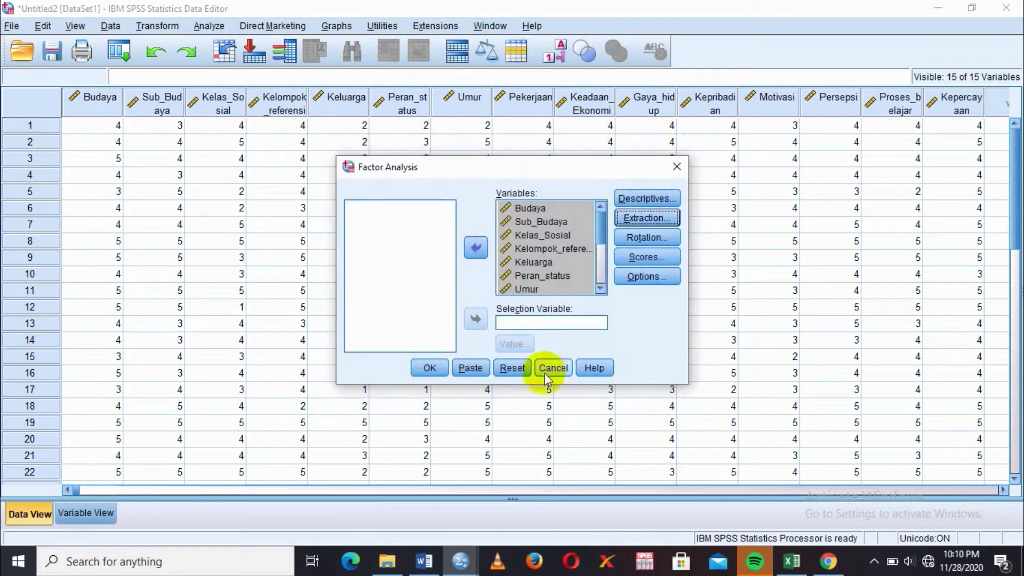
- Set the factor rotation method to Varimax with the rotated solution displayed
left_click(646, 241)
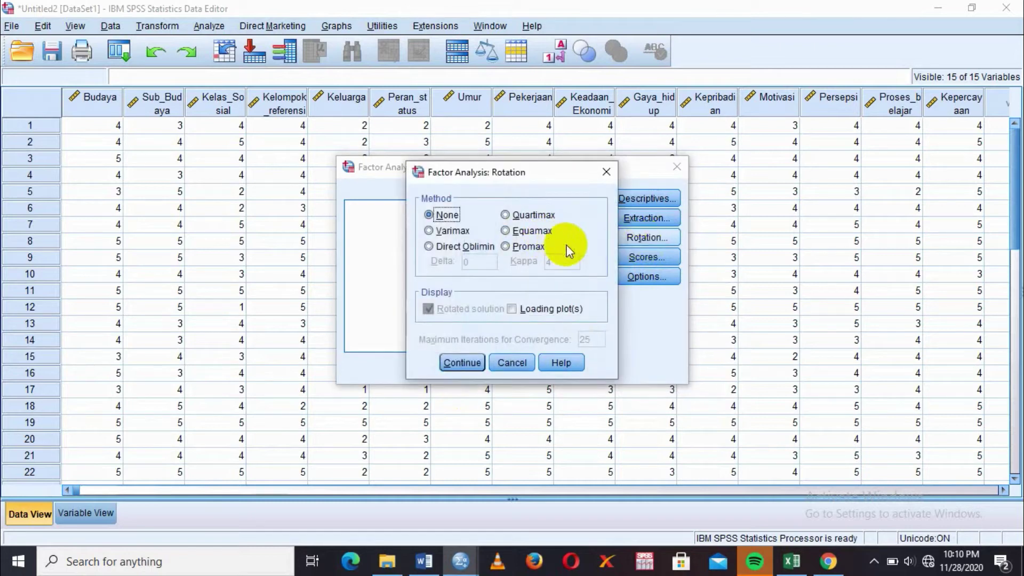
left_click(452, 233)
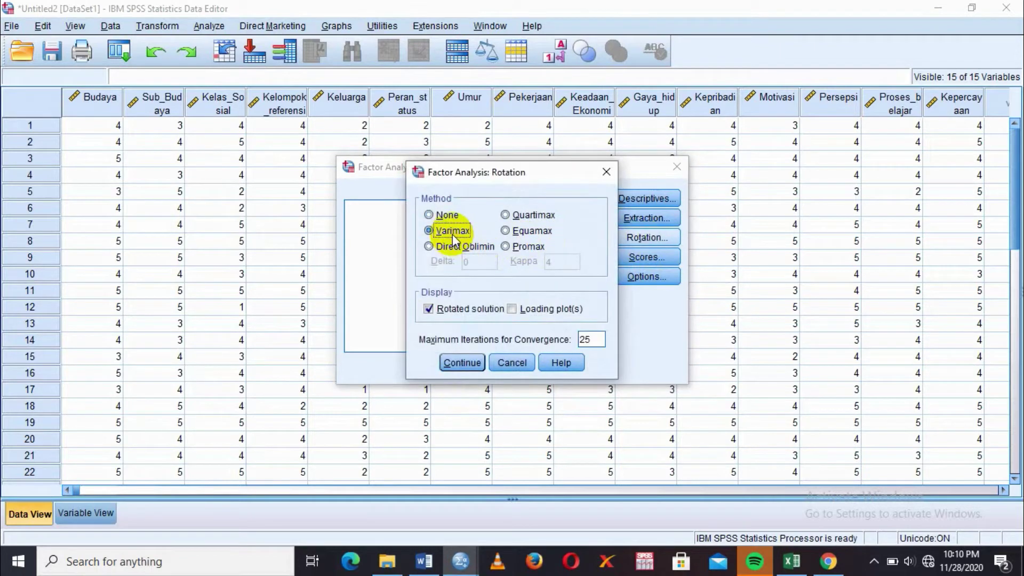
left_click(455, 365)
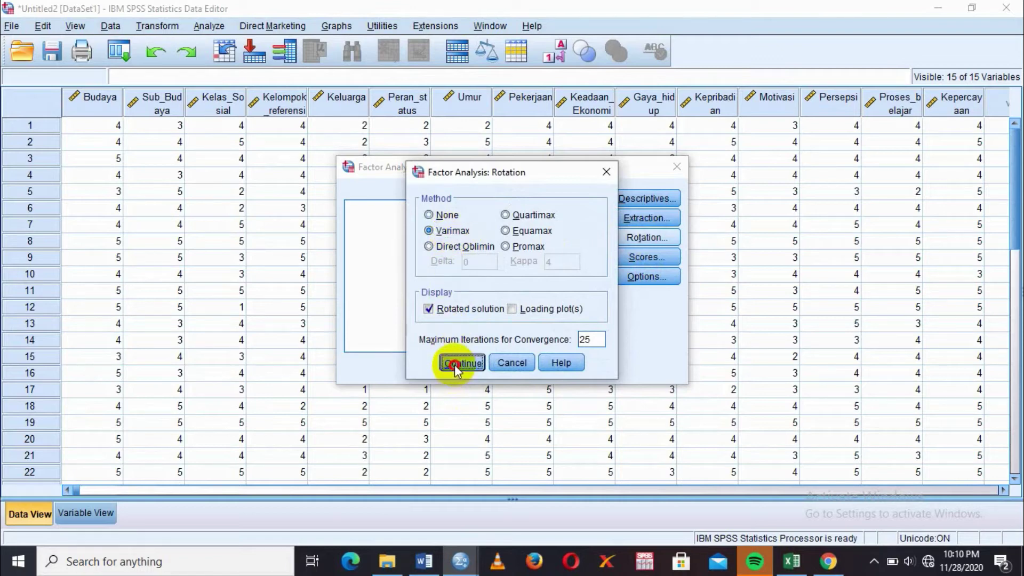
- Save the factor scores as variables with the Regression method and run the factor analysis
left_click(629, 258)
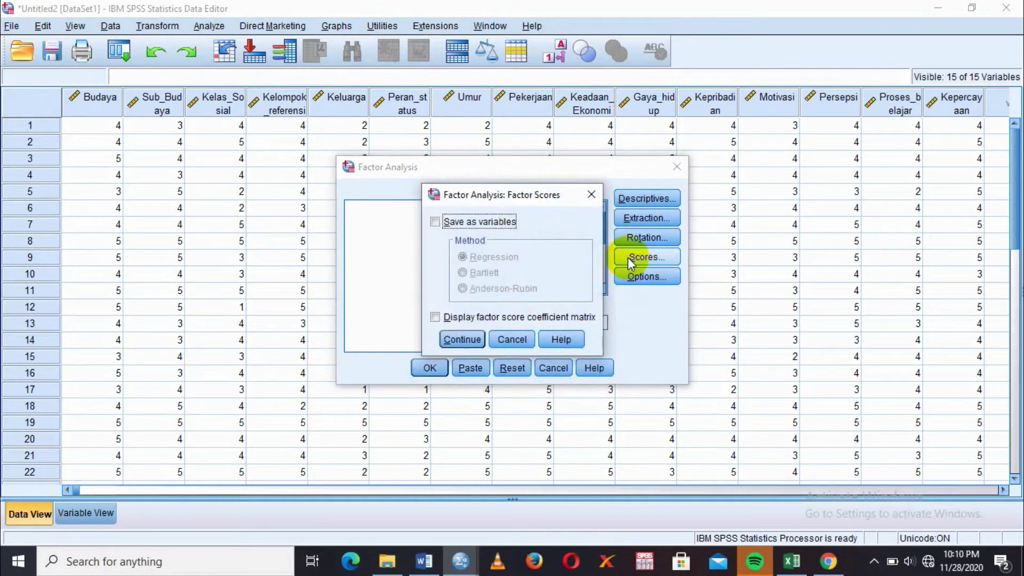
left_click(436, 222)
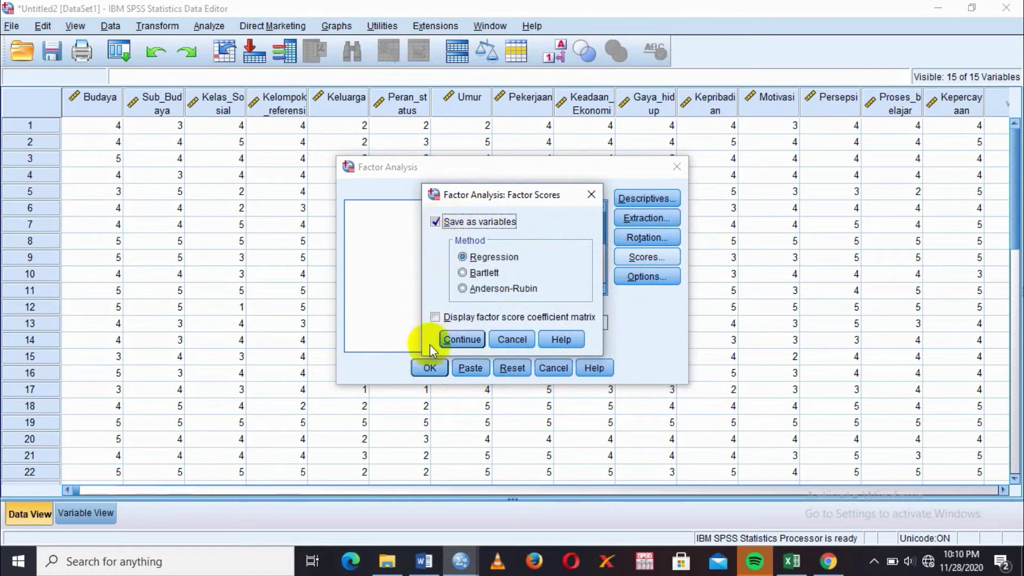
left_click(458, 344)
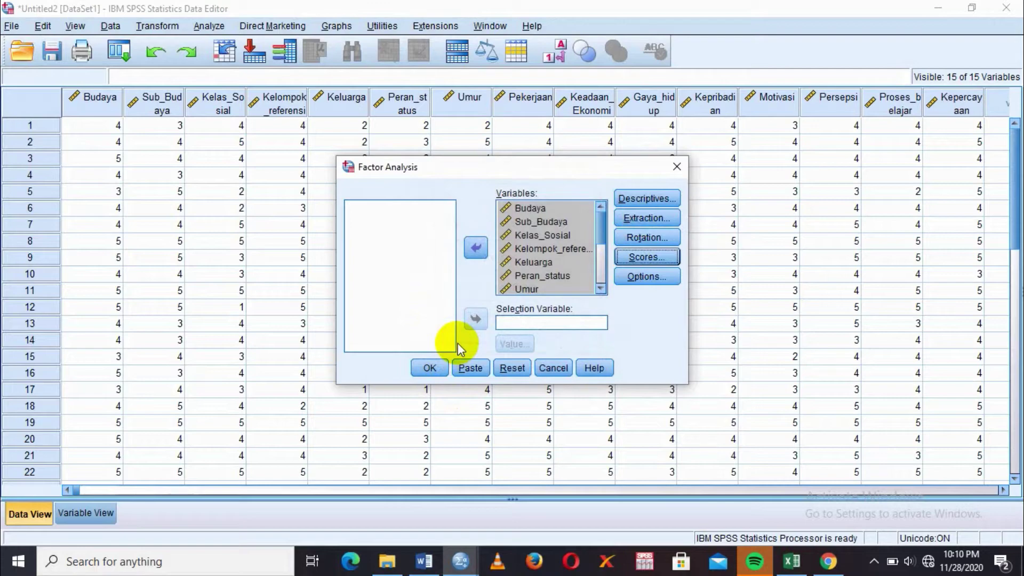
left_click(431, 368)
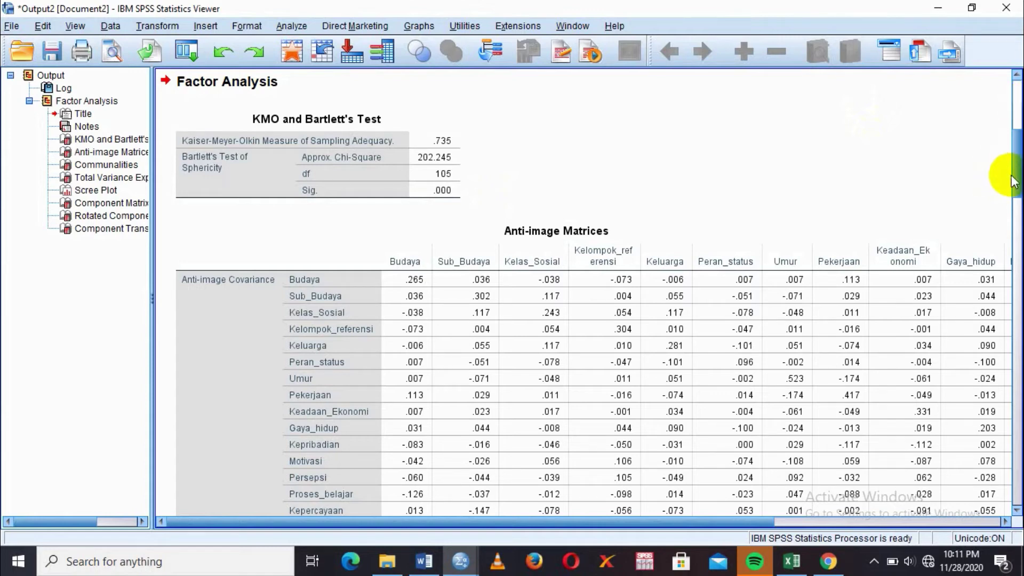
- Examine the measures of sampling adequacy along the diagonal of the Anti-image Correlation matrix in the output
left_click_drag(1017, 173, 1019, 237)
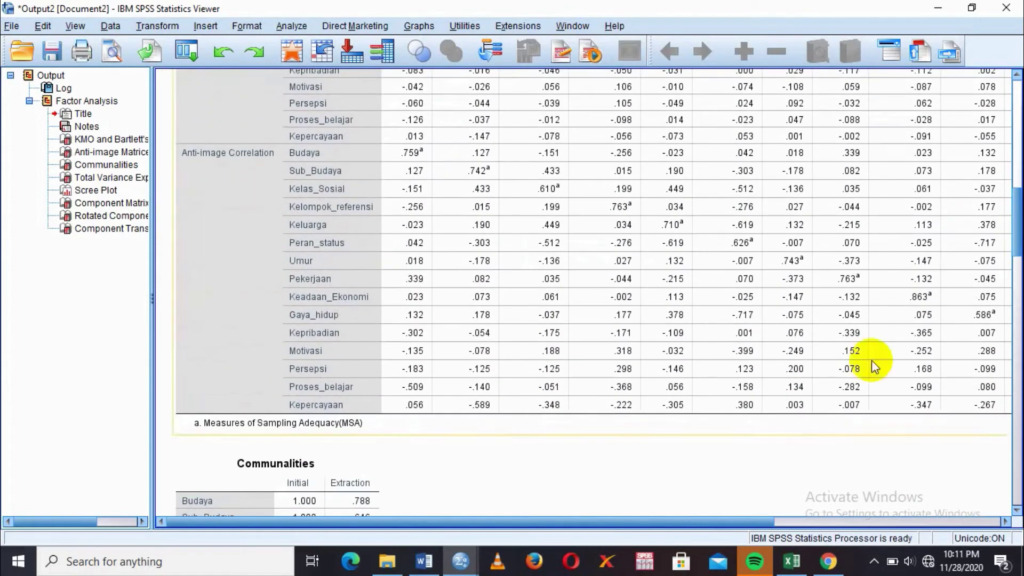
mouse_move(619, 520)
left_mouse_down()
mouse_move(647, 525)
mouse_move(628, 521)
left_mouse_up()
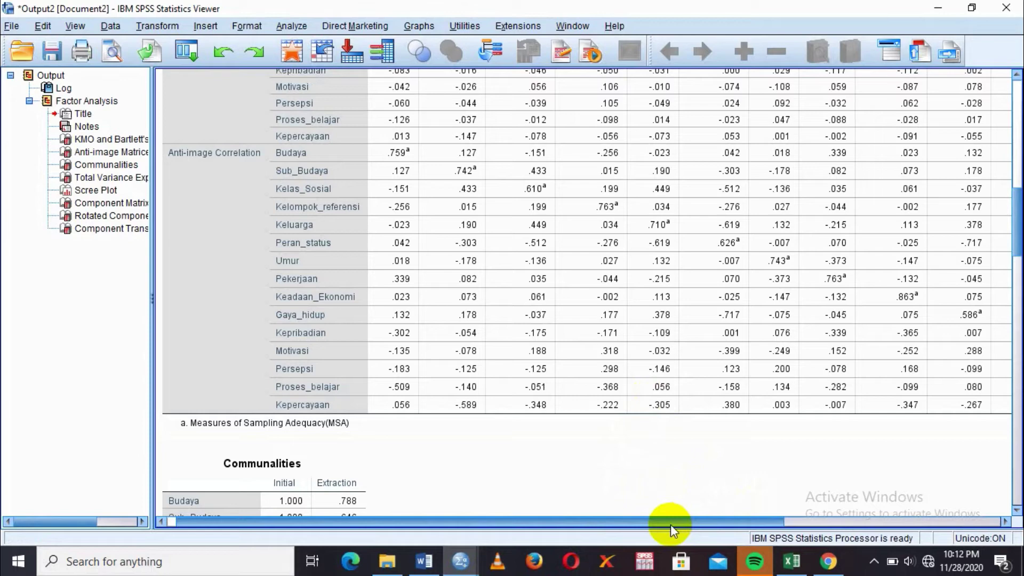
left_click(251, 424)
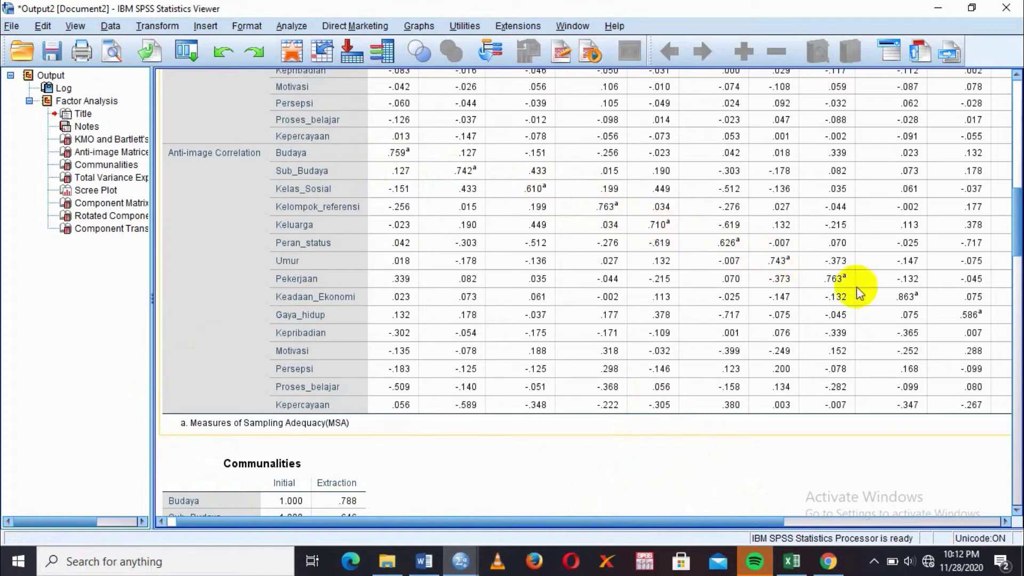
left_click(671, 480)
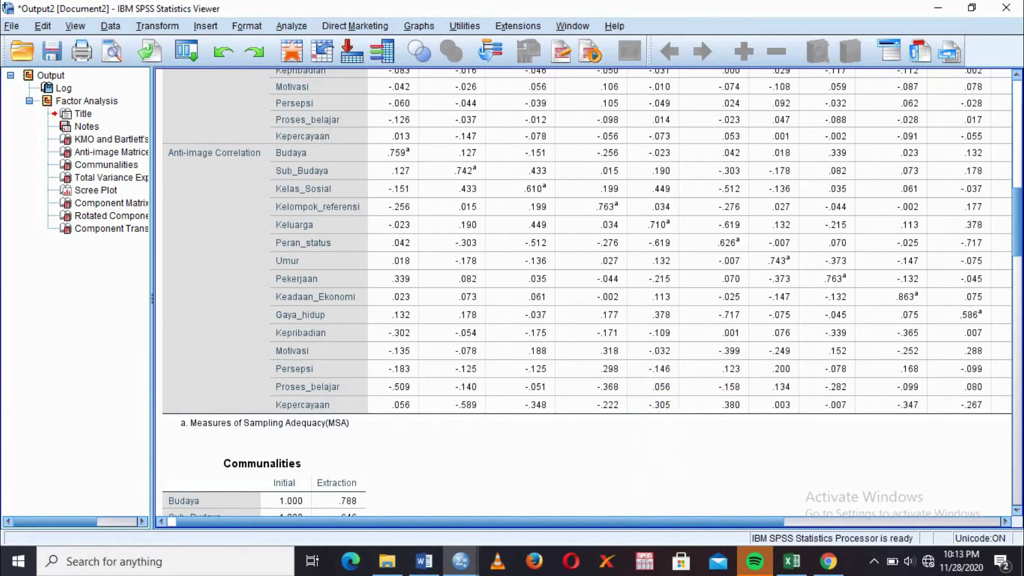
- Examine the extraction values in the Communalities table and the initial eigenvalues of the components in the Total Variance Explained table
left_click_drag(1020, 240, 1020, 288)
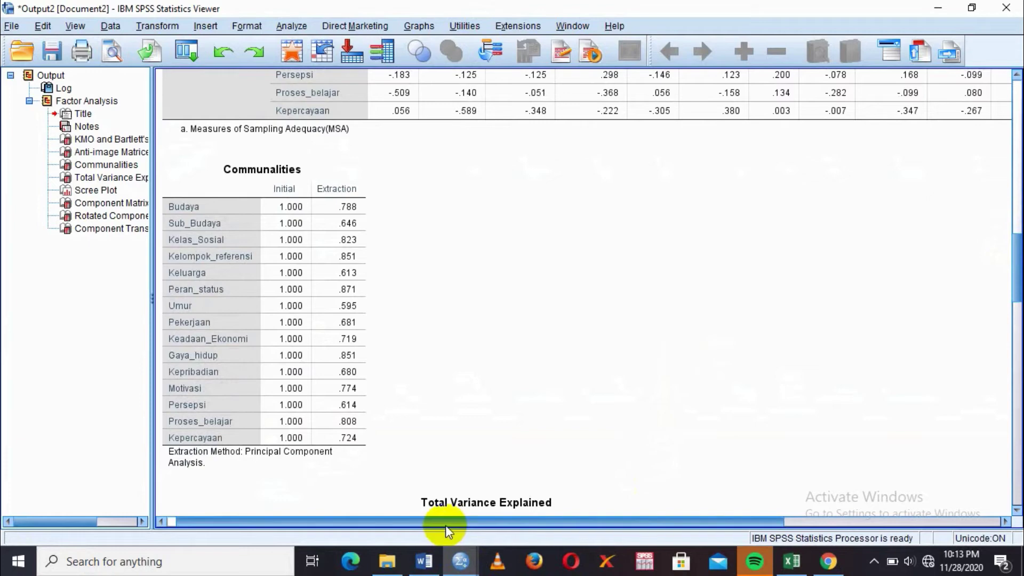
left_click_drag(446, 525, 414, 517)
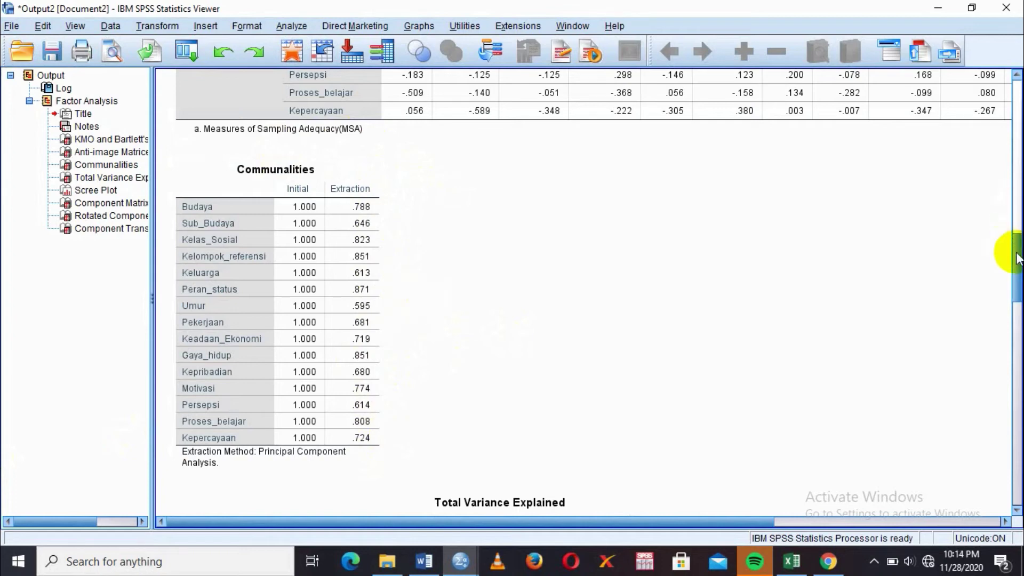
left_click_drag(1017, 258, 1018, 289)
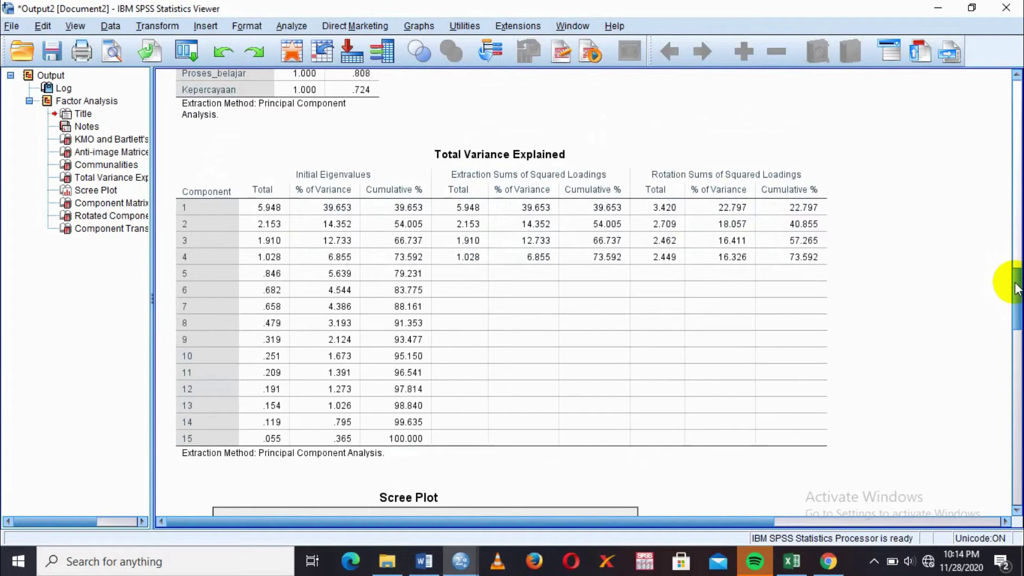
left_click(788, 253)
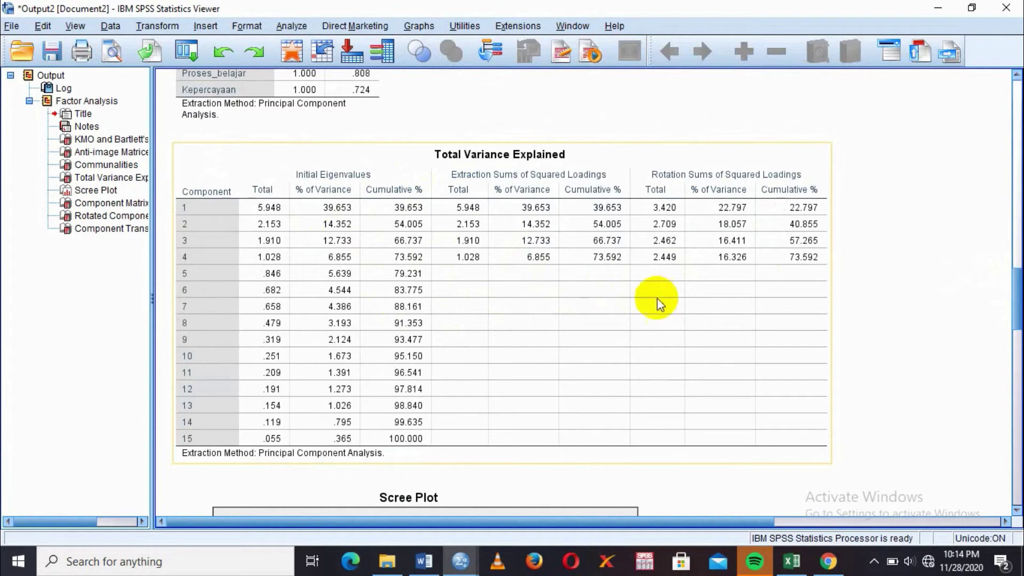
left_click(928, 315)
left_click(354, 171)
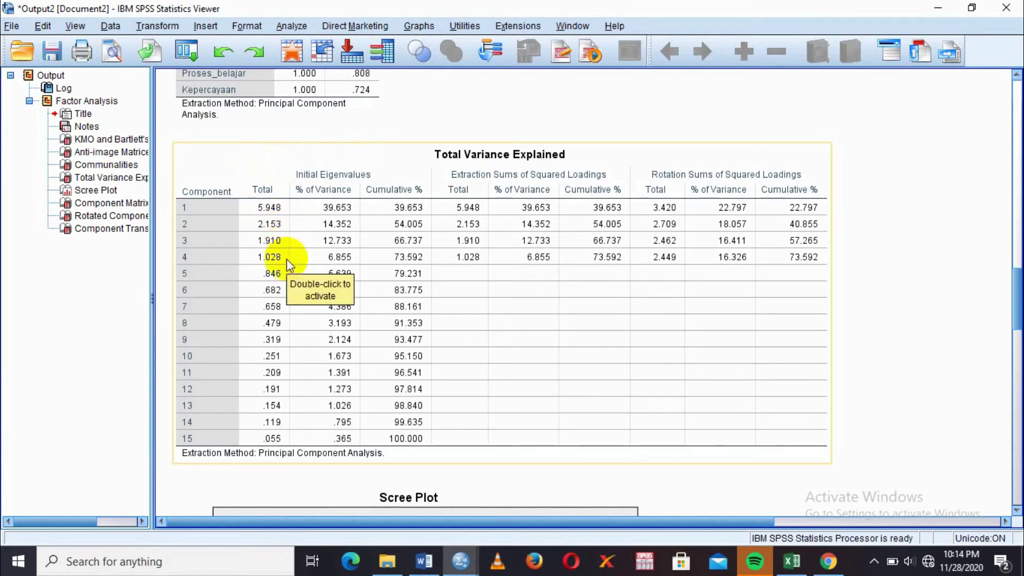
left_click(856, 389)
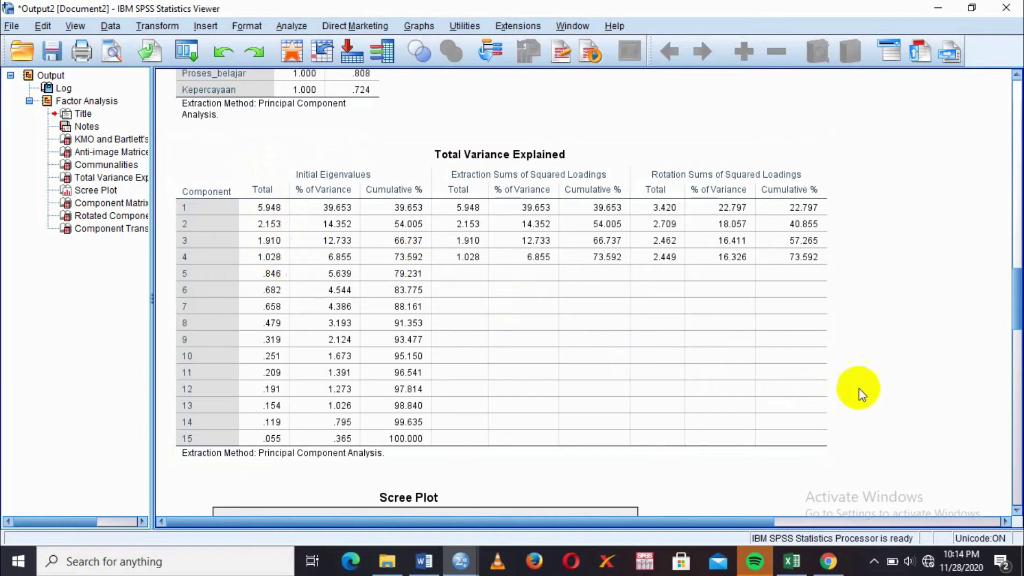
left_click(210, 183)
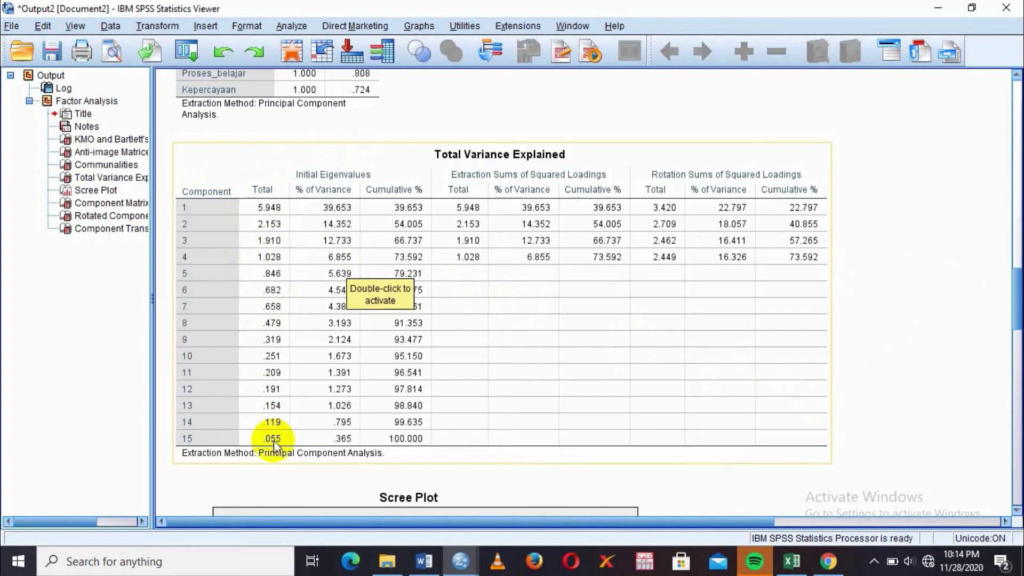
left_click(290, 469)
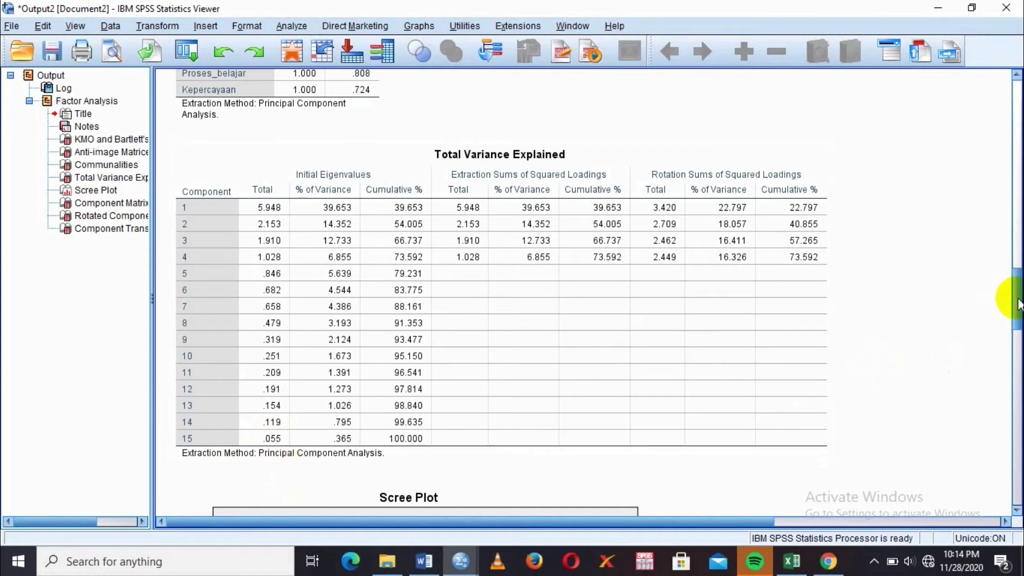
- Review the Scree Plot and the loadings of each variable in the unrotated Component Matrix
left_click_drag(1018, 301, 1018, 351)
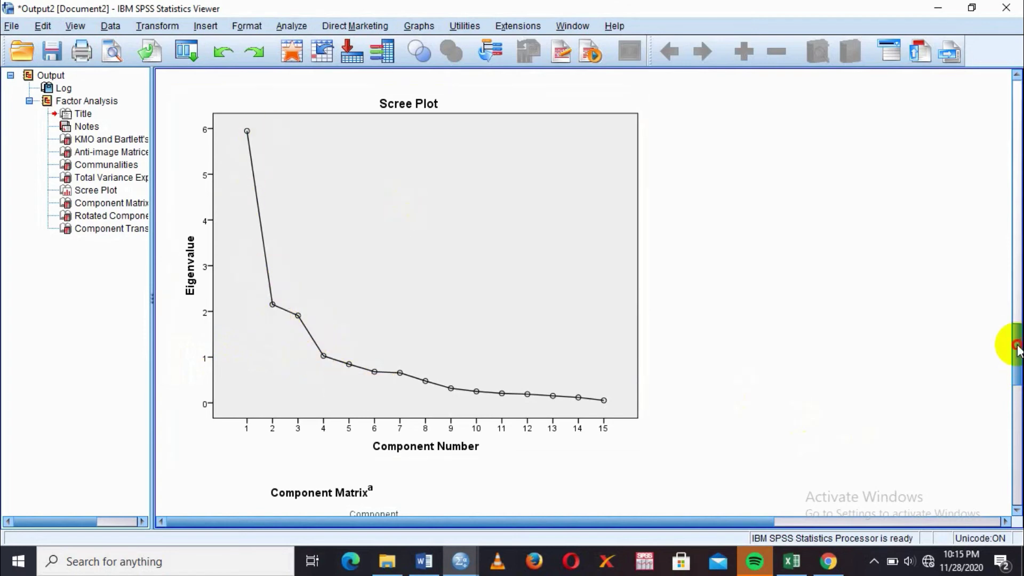
left_click_drag(1018, 349, 1017, 405)
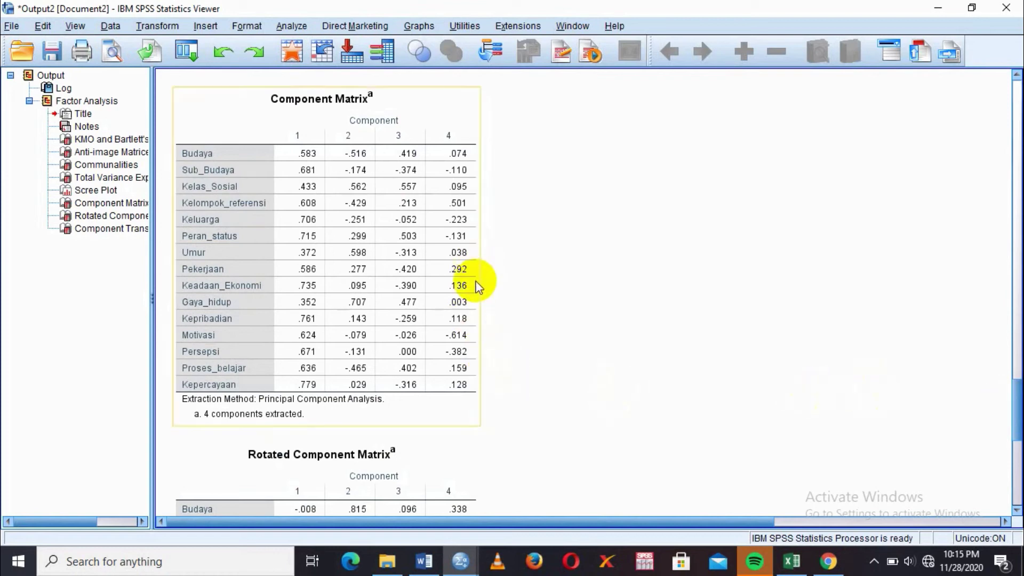
left_click(462, 413)
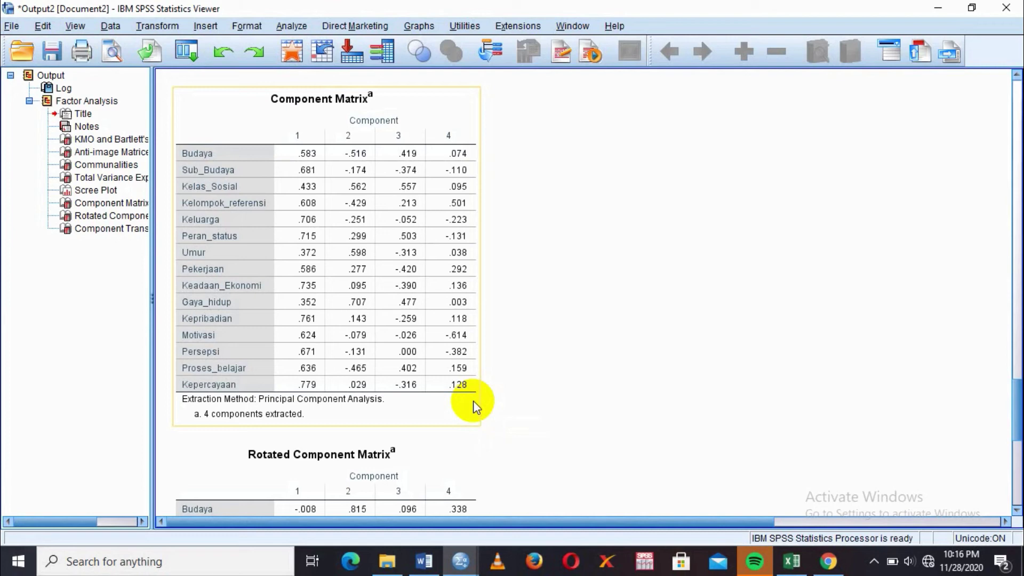
left_click(657, 403)
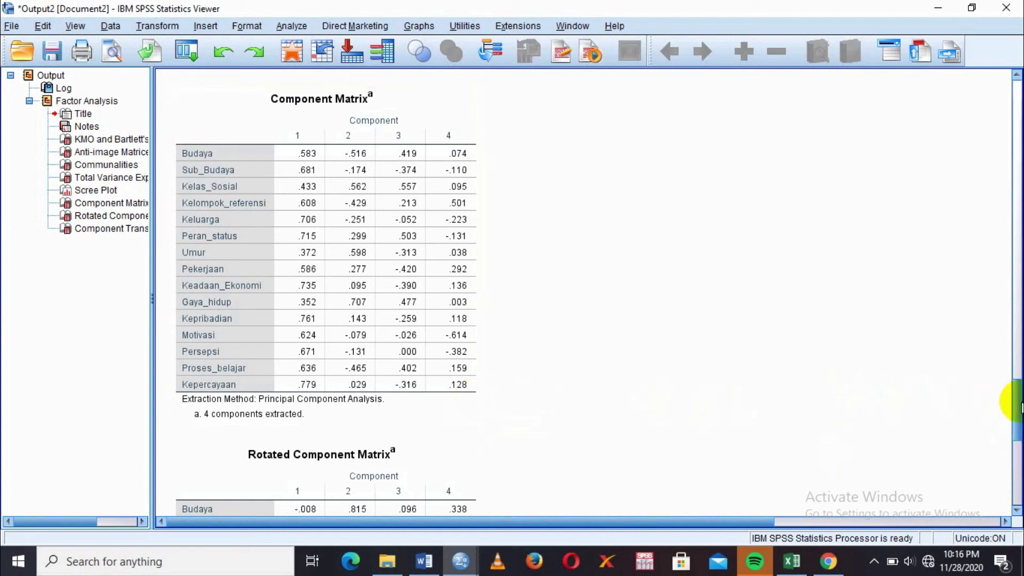
- Review the loadings of the fifteen variables in the Rotated Component Matrix of the output
left_click_drag(1015, 405, 1015, 450)
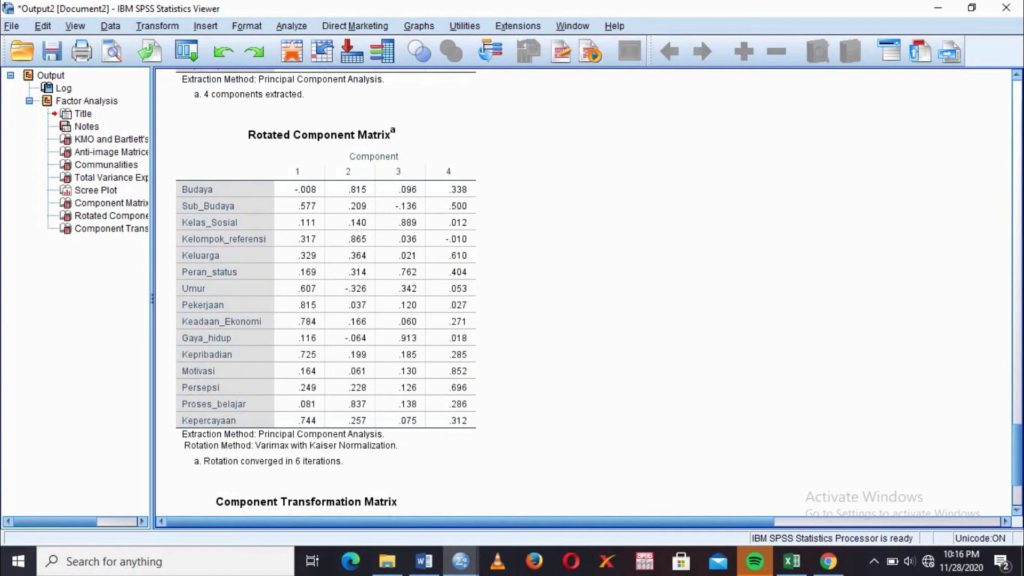
left_click(270, 222)
left_click(575, 451)
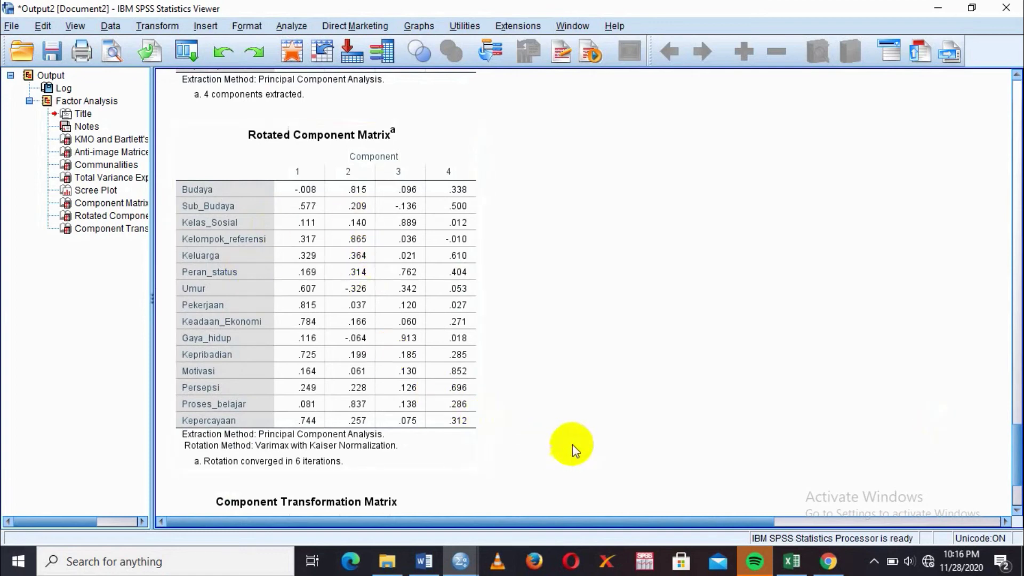
- Switch to the Word document with the highlighted Rotated Component Matrix and check the highest loading per variable, from Subbudaya through Keluarga
left_click(438, 565)
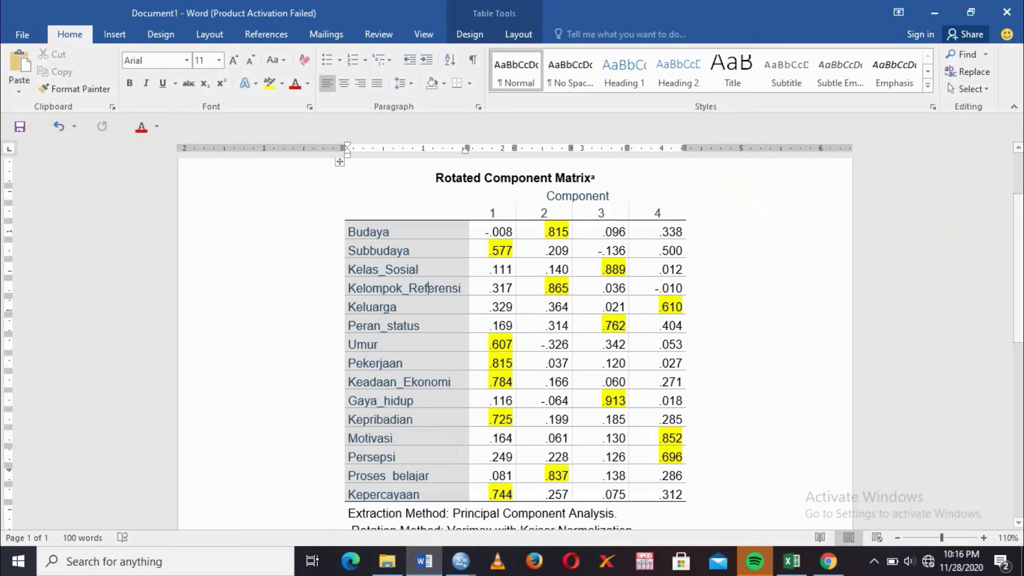
left_click_drag(1020, 247, 1022, 253)
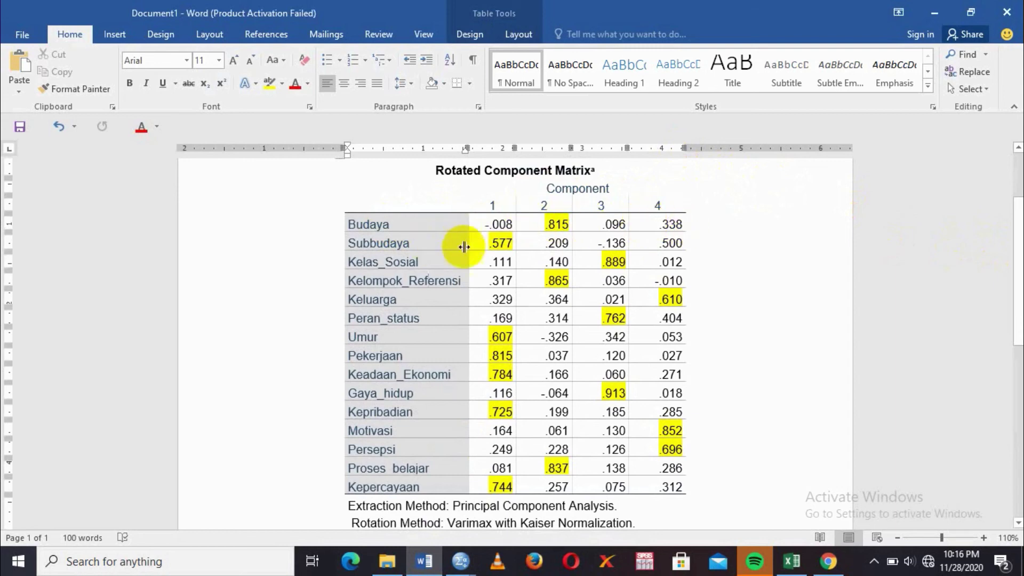
double_click(514, 244)
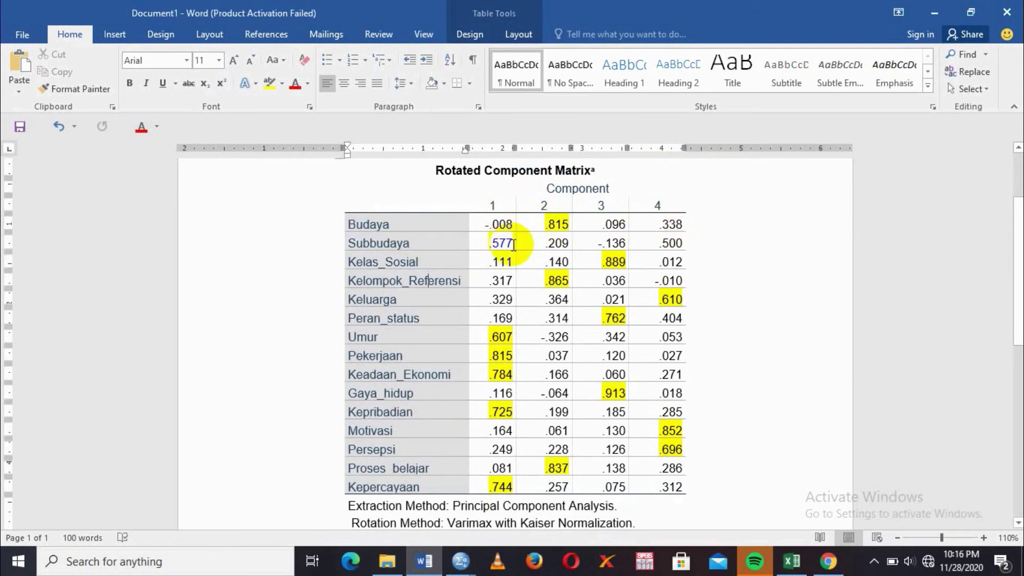
left_click_drag(508, 248, 512, 246)
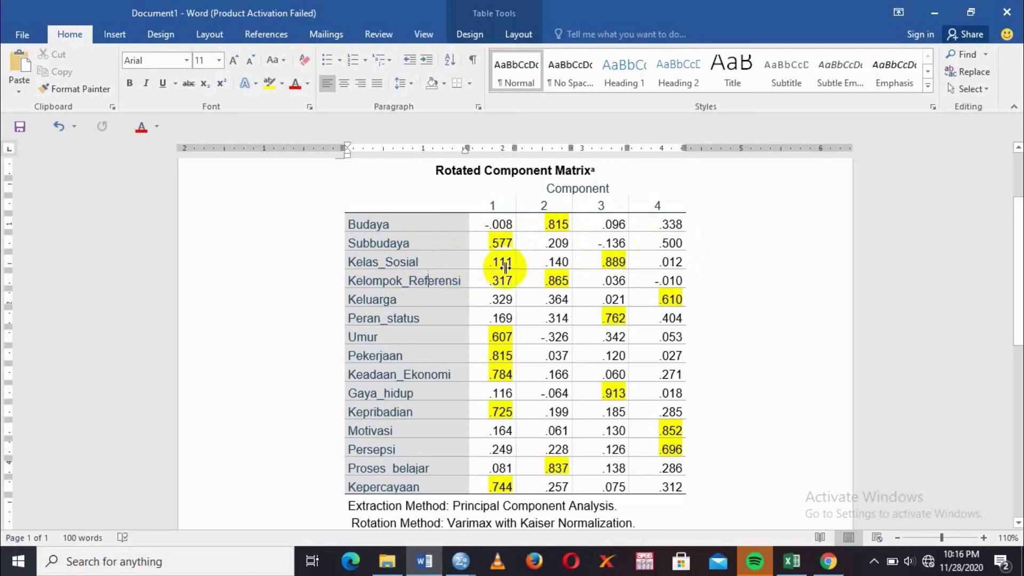
left_click_drag(644, 258, 629, 261)
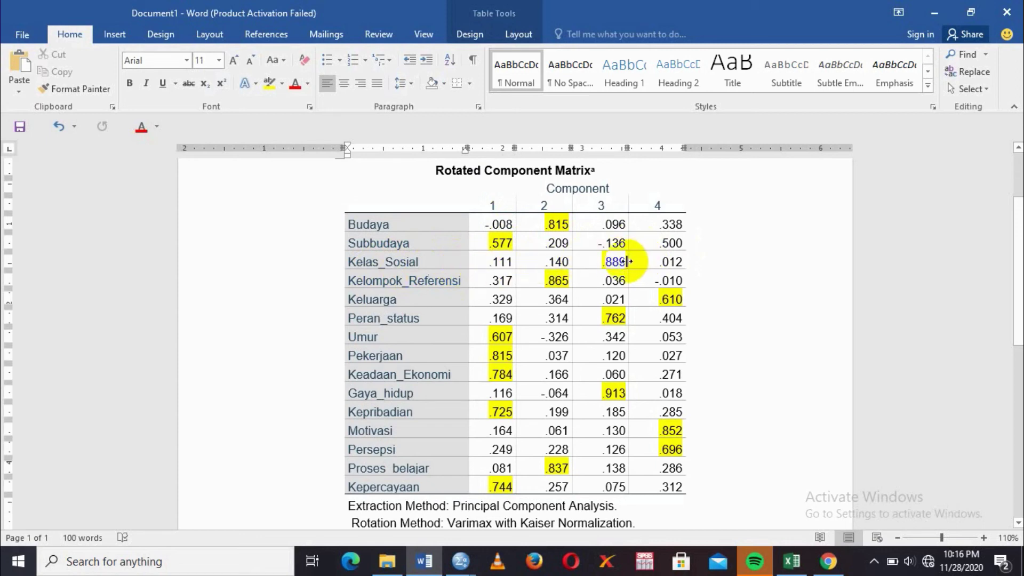
left_click(596, 261)
left_click_drag(549, 280, 570, 279)
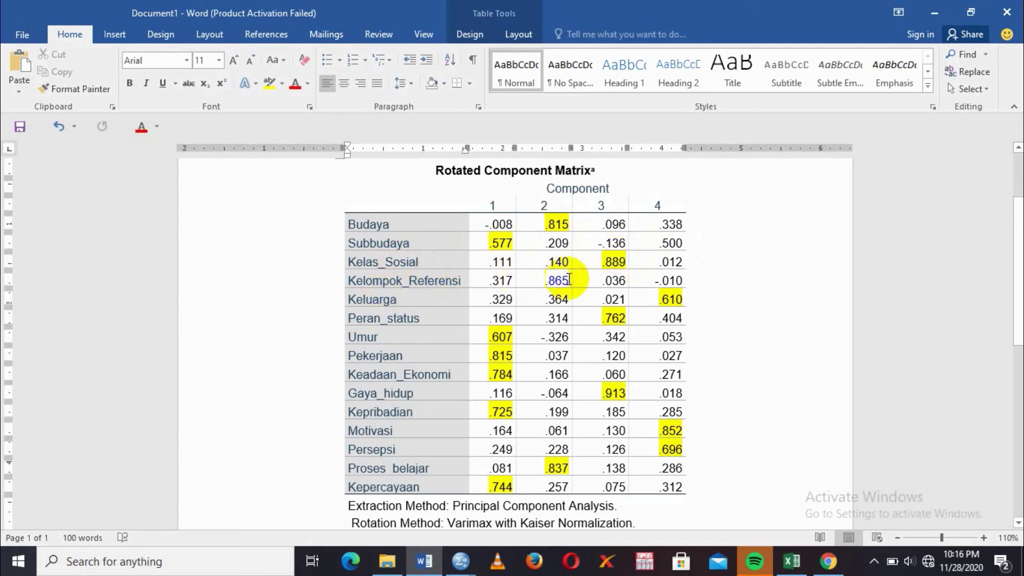
left_click(369, 303)
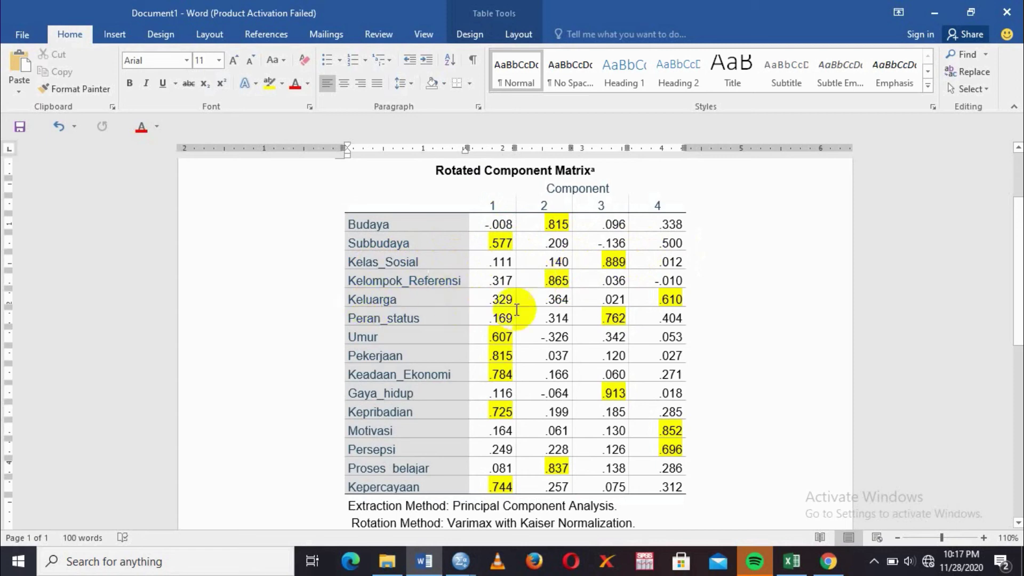
left_click_drag(658, 300, 678, 301)
left_click(712, 305)
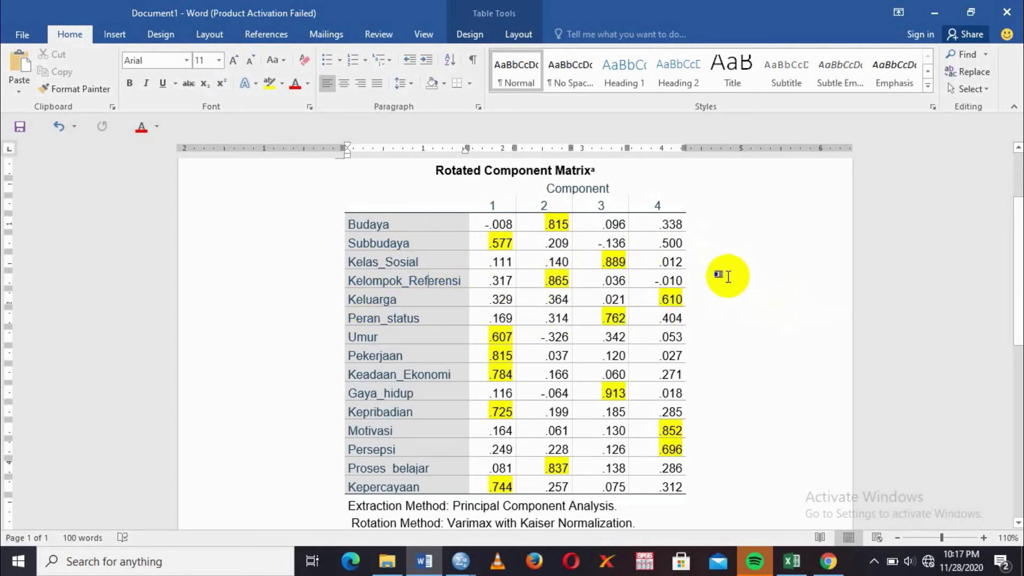
- Identify the variables belonging to component 1 by going through its highlighted loadings from Subbudaya down to Kepercayaan
double_click(507, 247)
left_click_drag(504, 357, 508, 338)
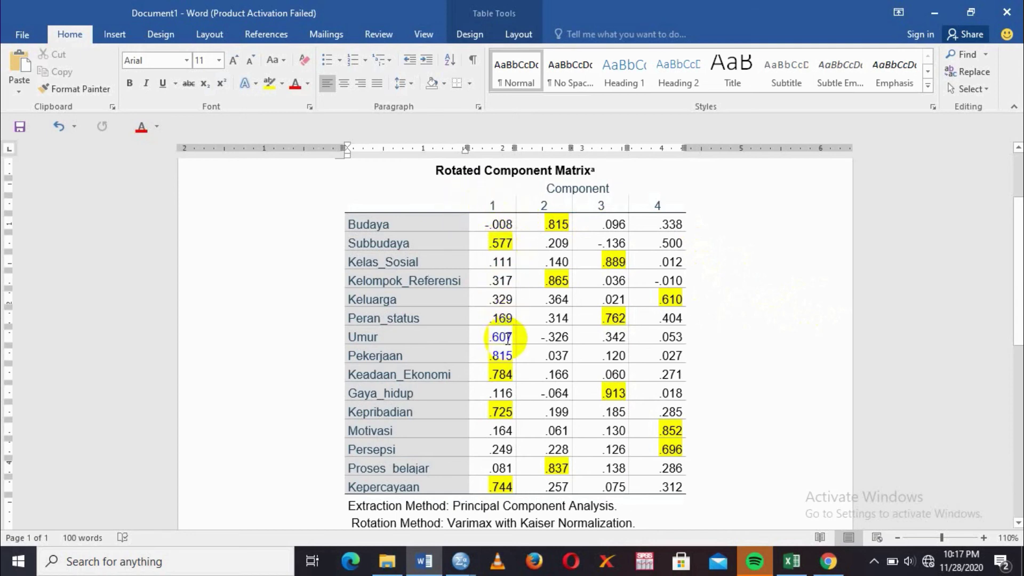
left_click(508, 354)
left_click_drag(507, 395, 513, 380)
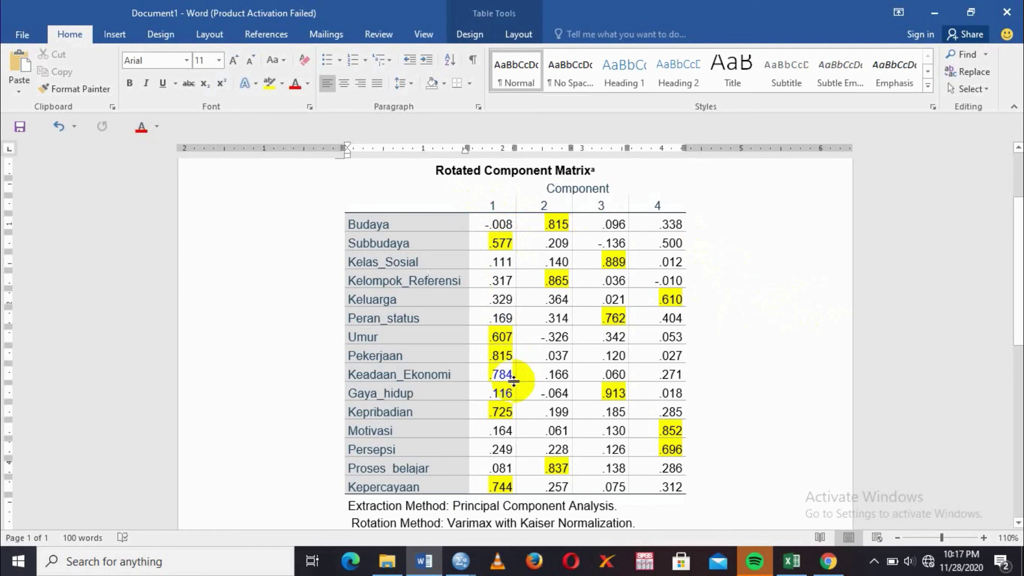
double_click(510, 412)
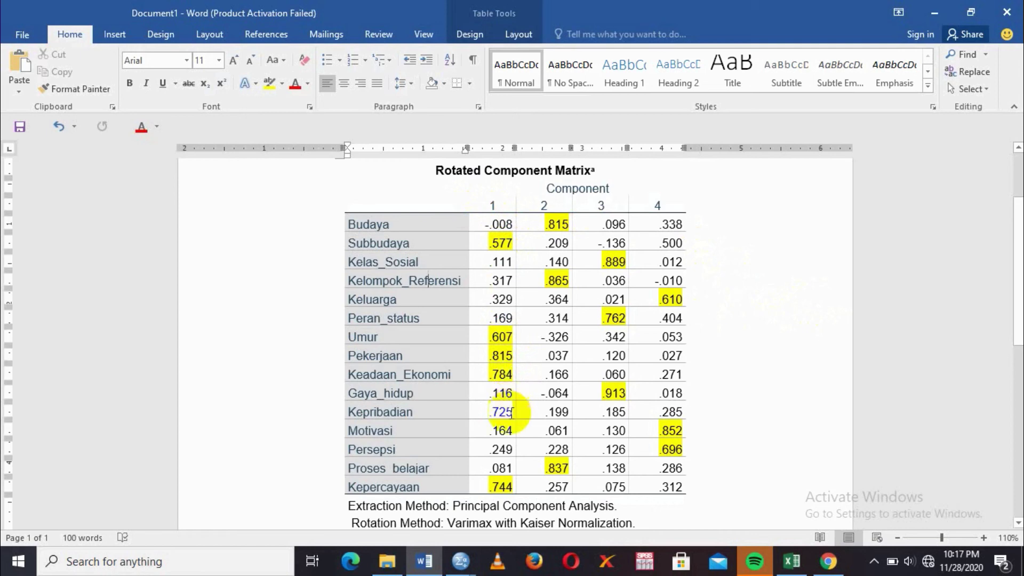
double_click(504, 487)
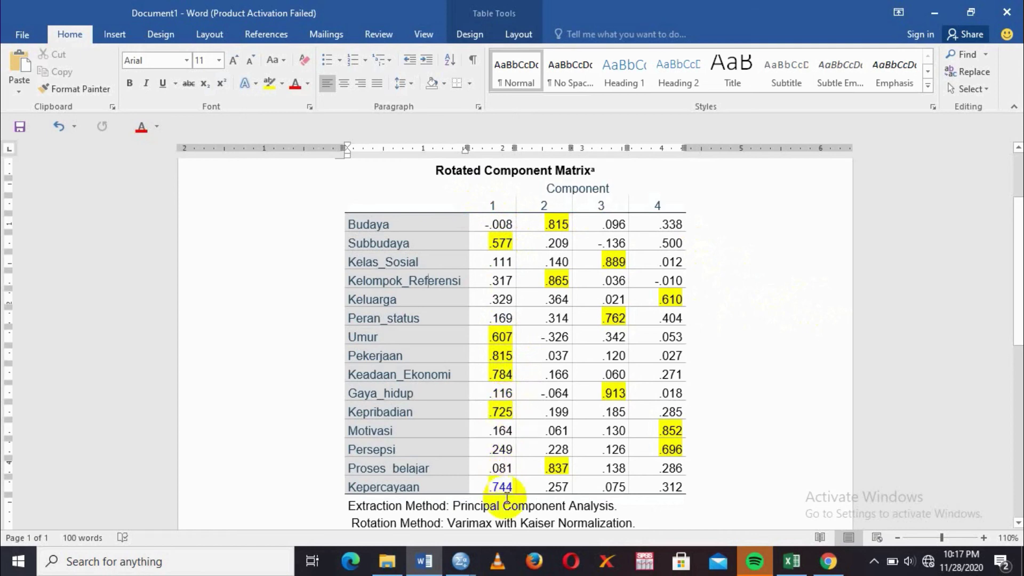
- Identify the variables belonging to components 2 and 3 from the highlighted loadings in their columns
double_click(565, 223)
left_click(568, 224)
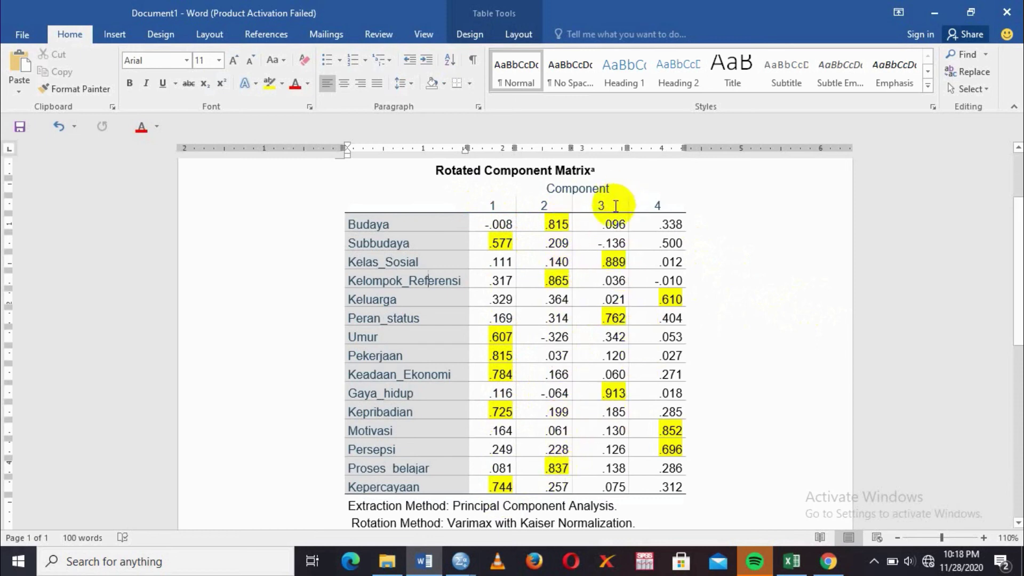
double_click(616, 261)
left_click(626, 263)
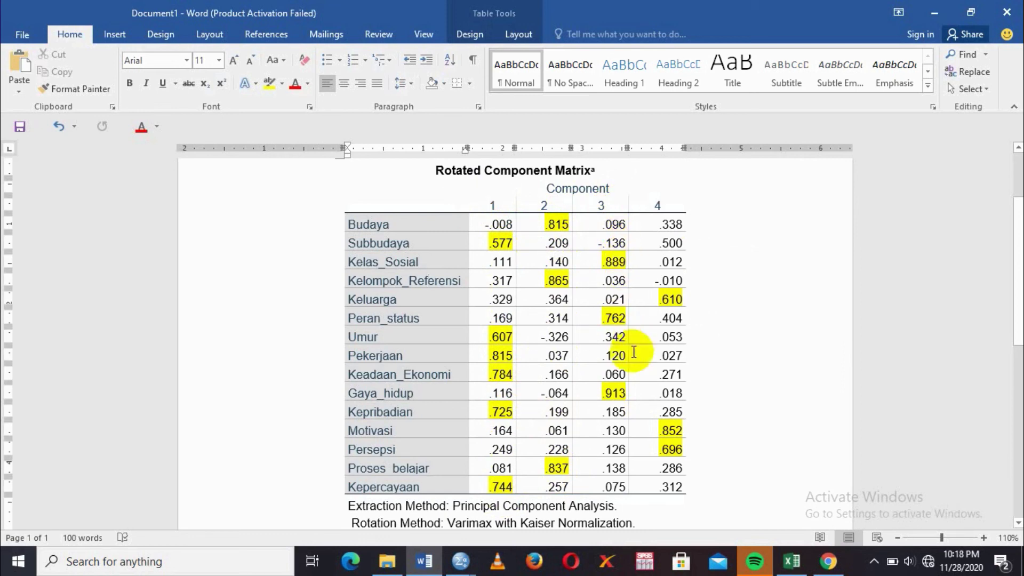
double_click(619, 393)
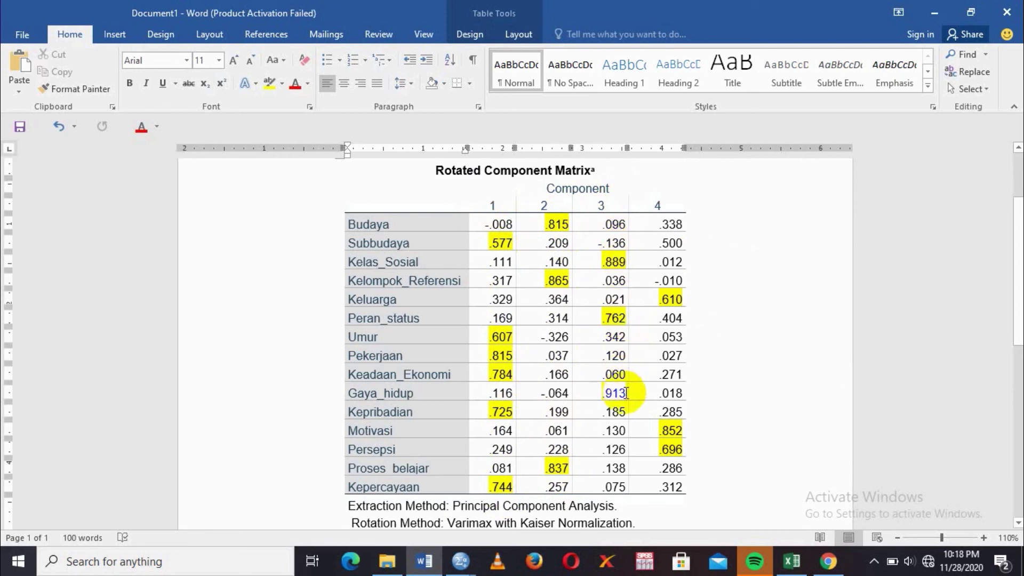
left_click(627, 393)
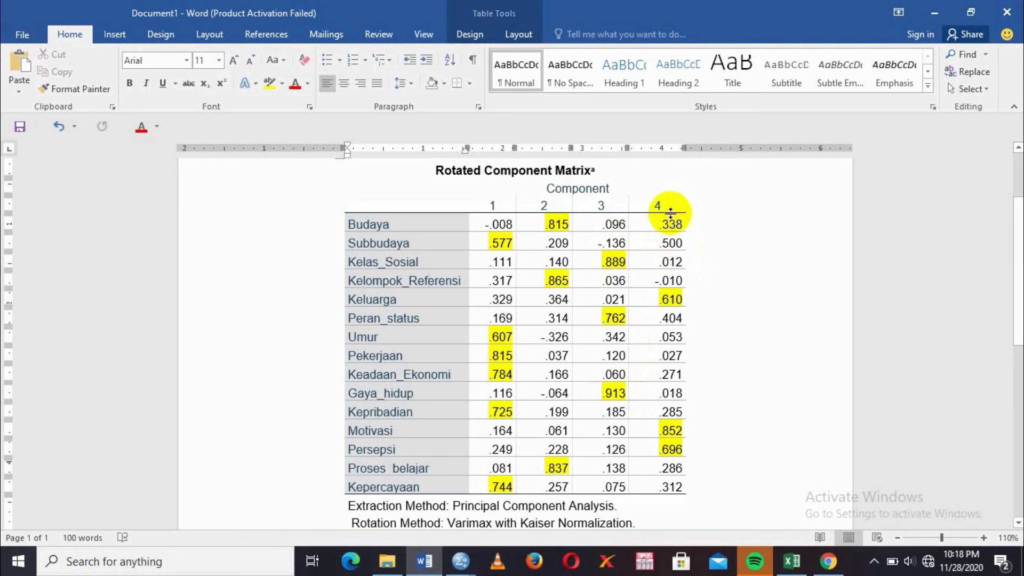
- Identify the variables belonging to component 4 from its highlighted loadings for Keluarga, Motivasi and Persepsi
double_click(681, 296)
left_click(676, 326)
double_click(683, 431)
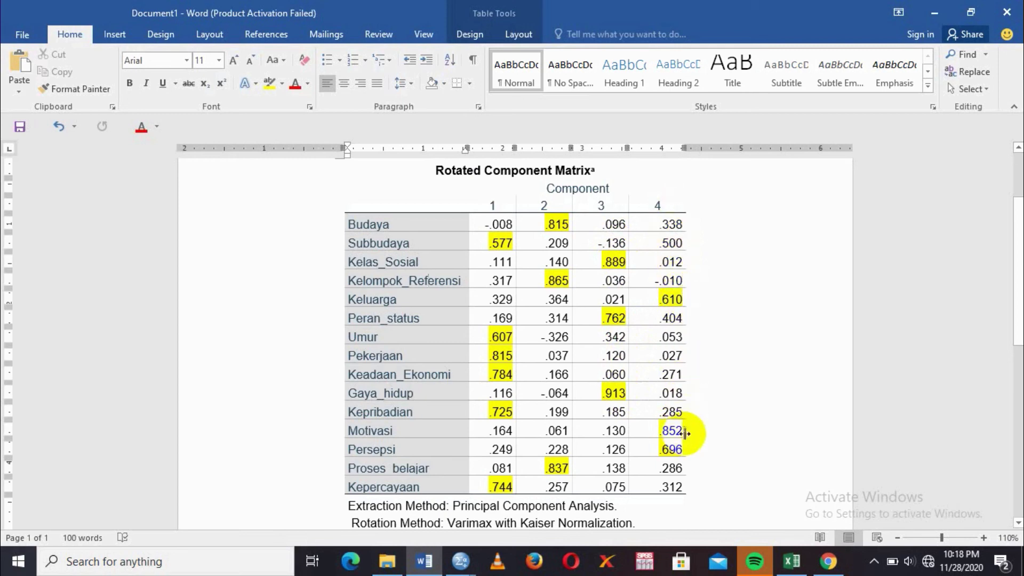
left_click(688, 454)
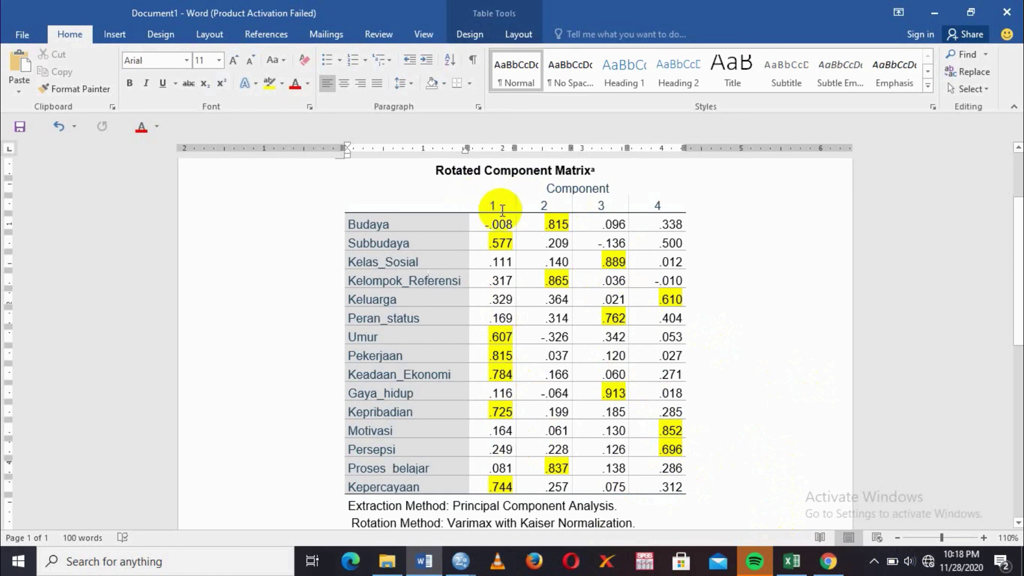
- Compare the highlighted component 1 loadings again, including those of Pekerjaan and Kepercayaan
left_click_drag(512, 375, 515, 358)
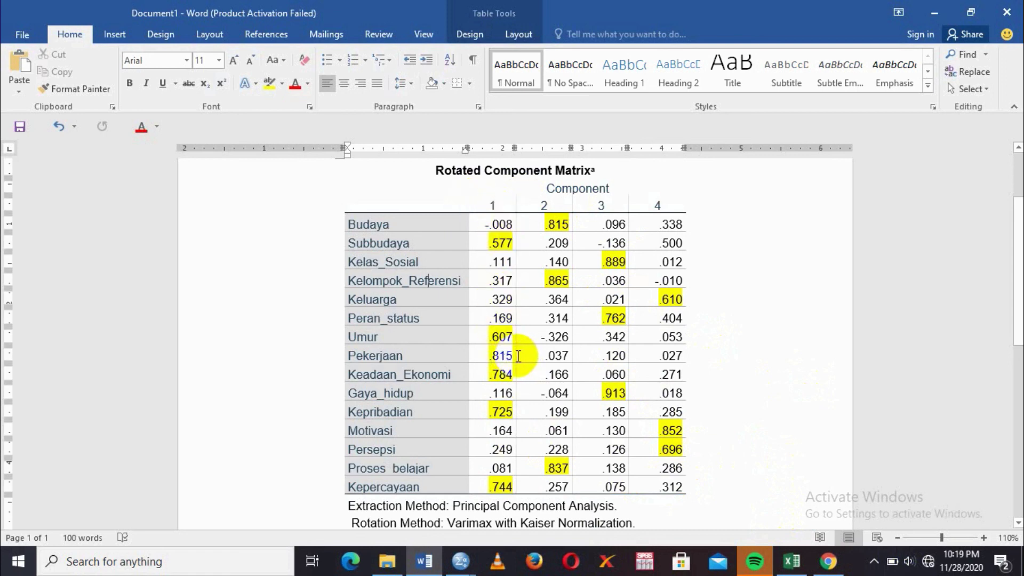
left_click(496, 223)
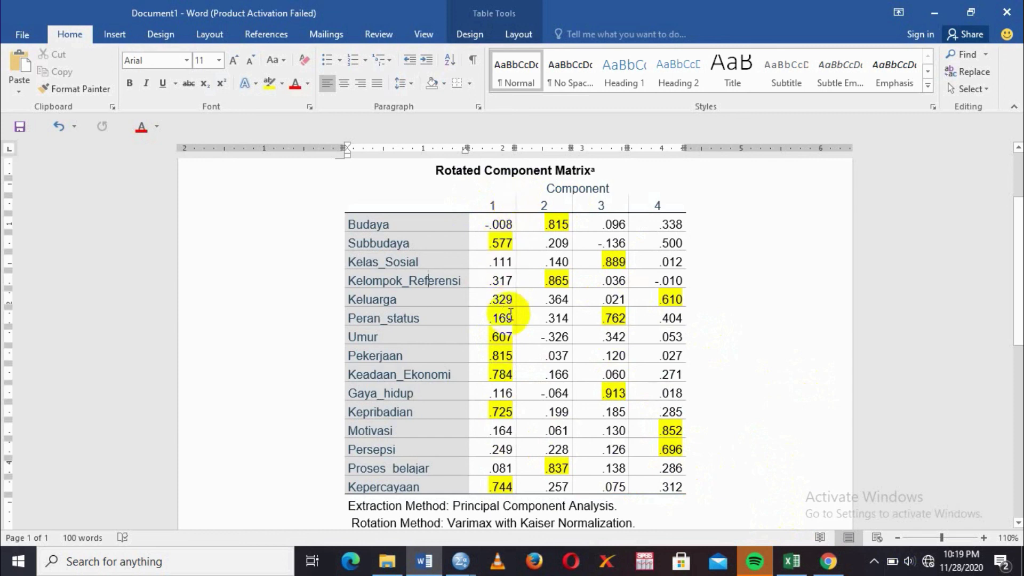
left_click_drag(490, 486, 509, 499)
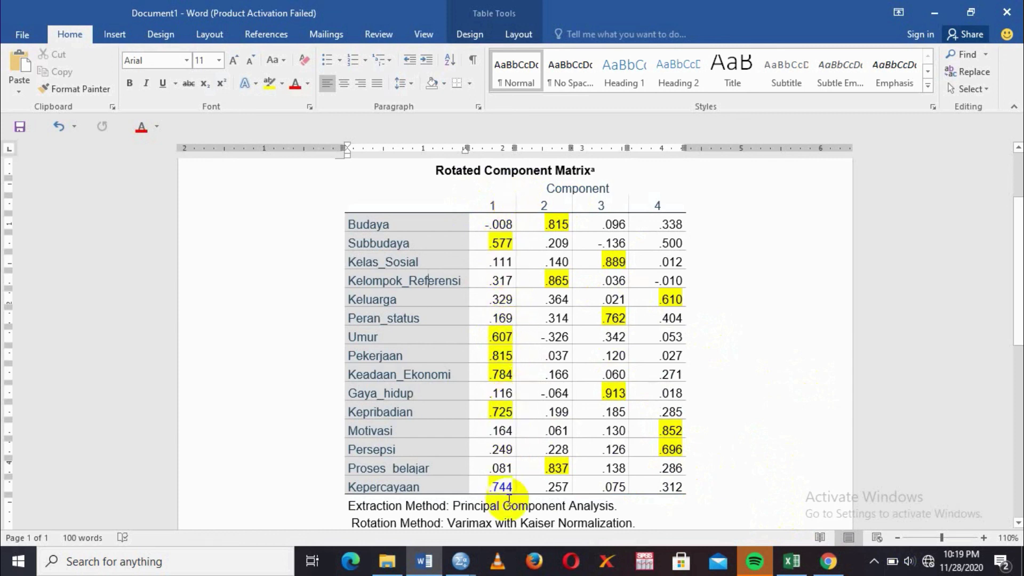
- Compare the highlighted loadings in the component 2, 3 and 4 columns of the Rotated Component Matrix, from Budaya down to Kepercayaan
left_click_drag(545, 218, 560, 235)
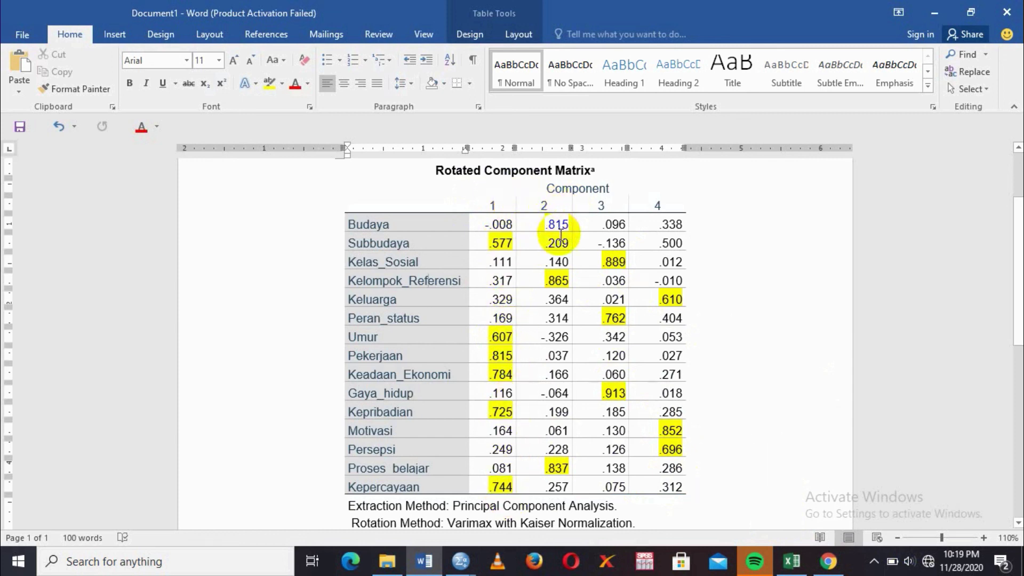
left_click_drag(546, 274, 566, 278)
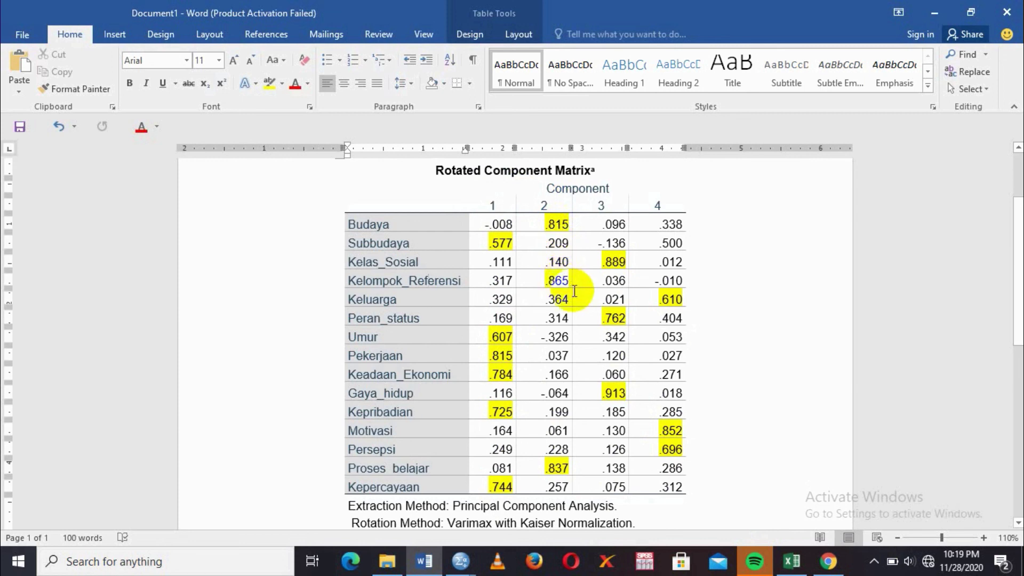
left_click(558, 281)
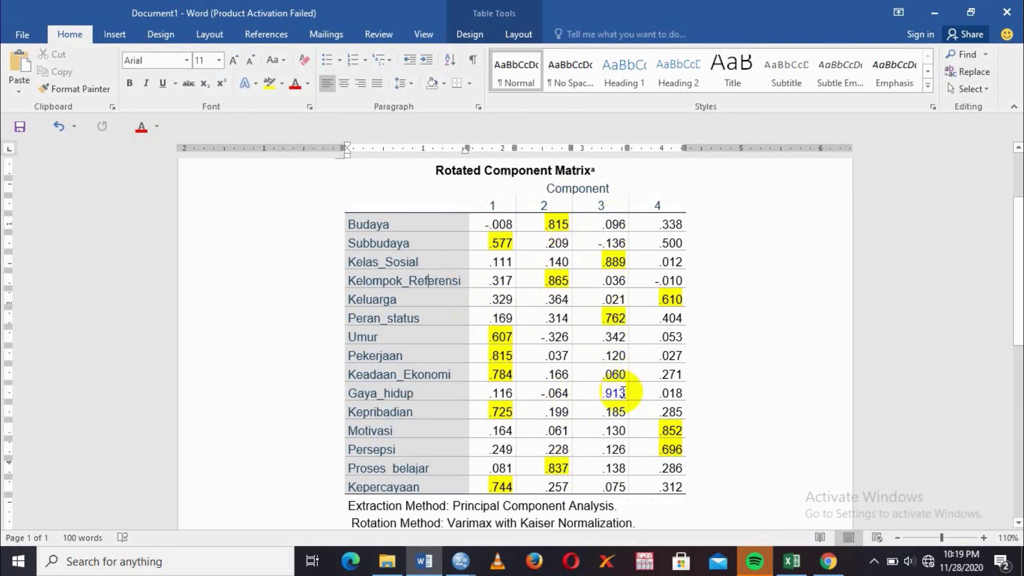
double_click(616, 319)
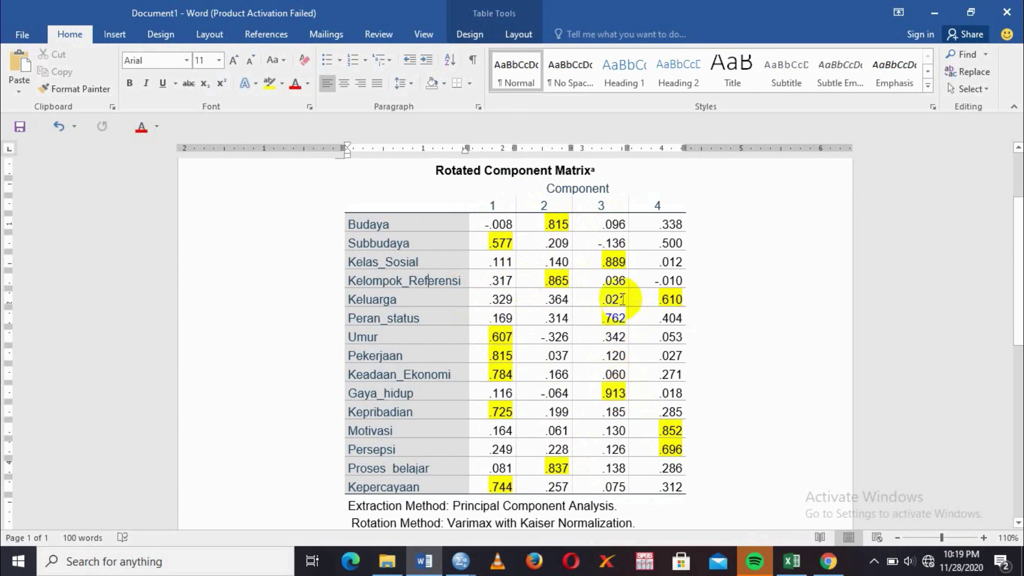
left_click(616, 421)
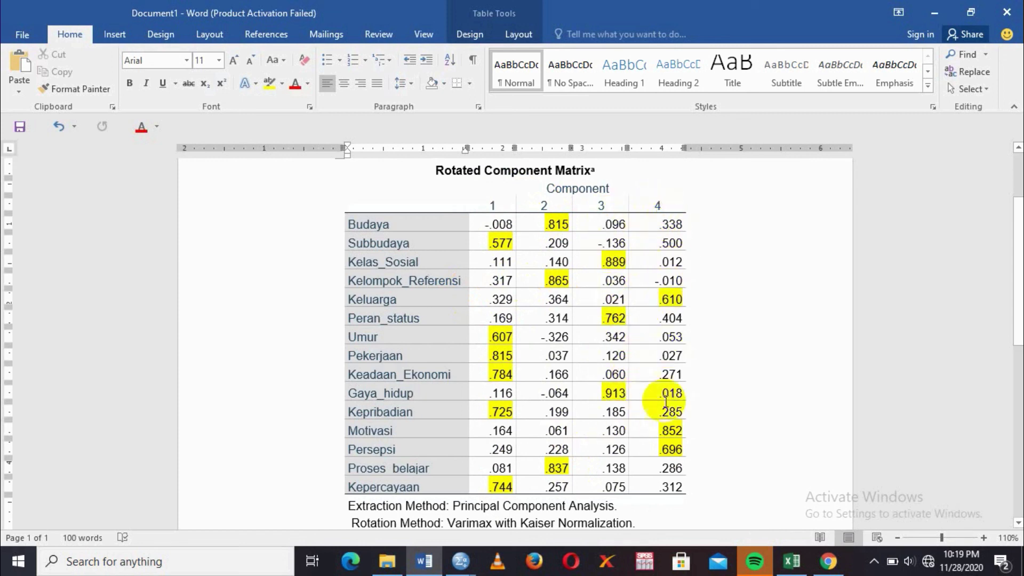
double_click(687, 427)
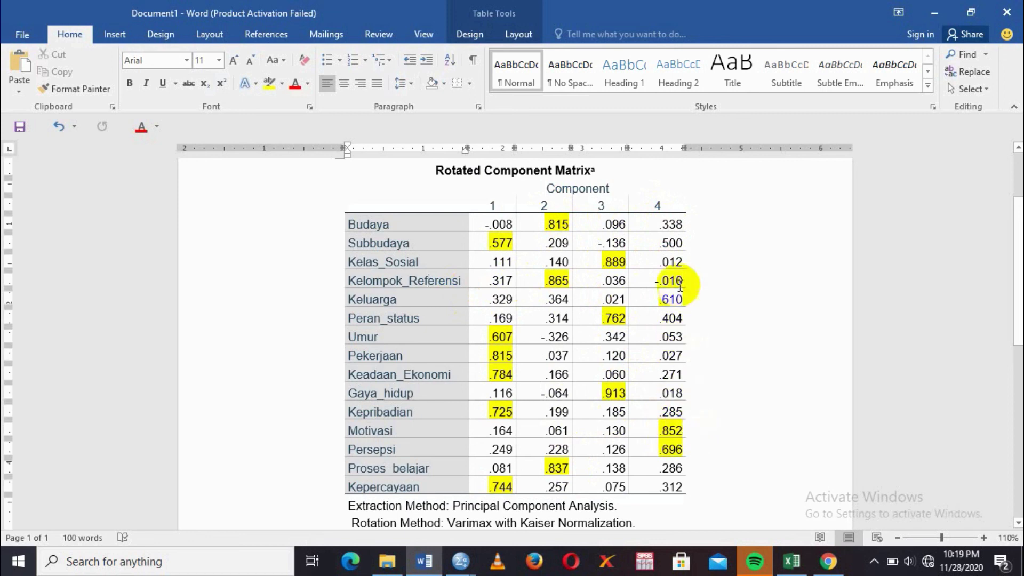
mouse_move(675, 429)
left_mouse_down()
mouse_move(682, 450)
mouse_move(682, 435)
left_mouse_up()
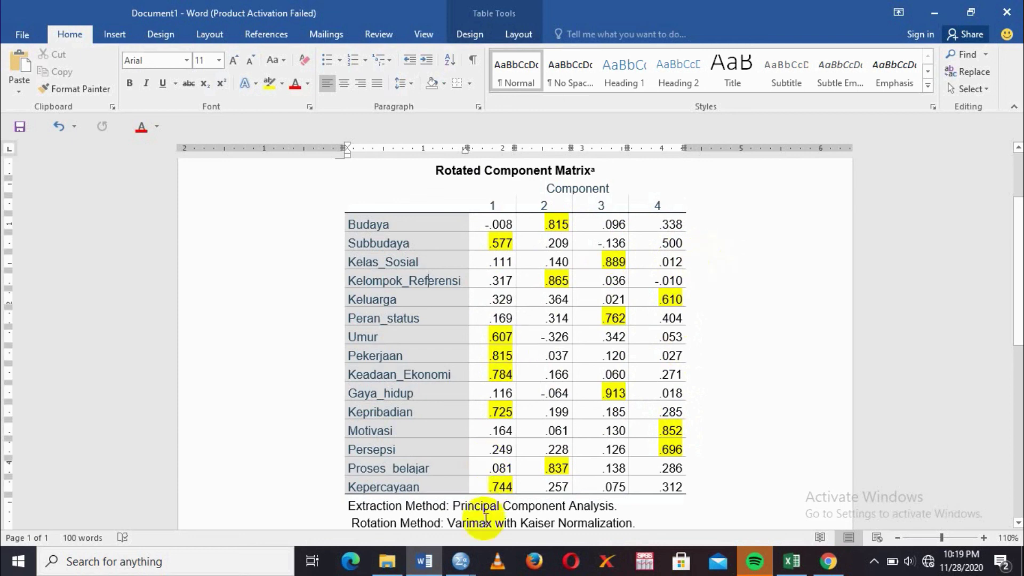
left_click_drag(515, 486, 508, 471)
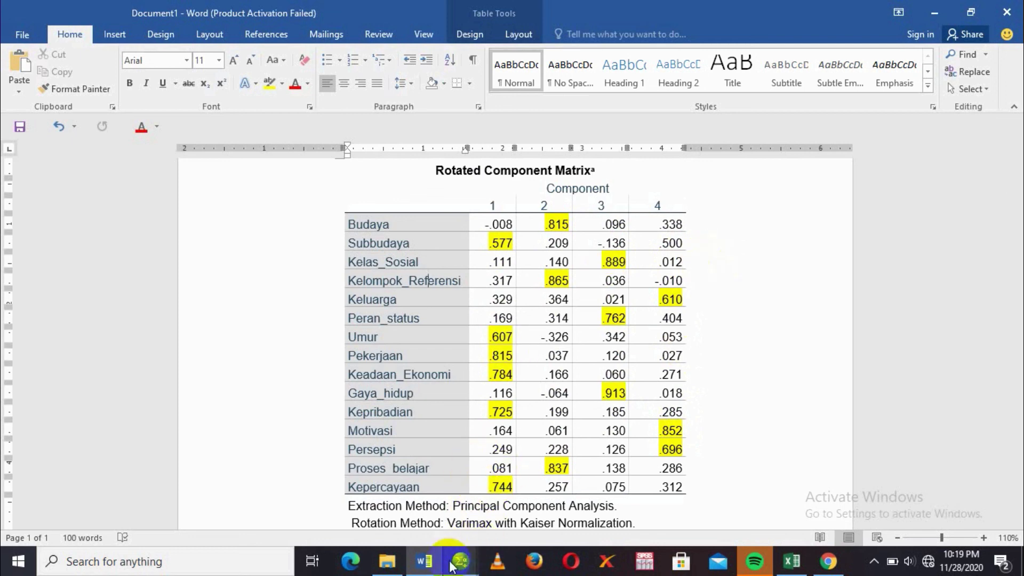
- Switch to the SPSS Statistics Viewer output showing the Rotated Component Matrix
mouse_move(459, 563)
left_click(440, 504)
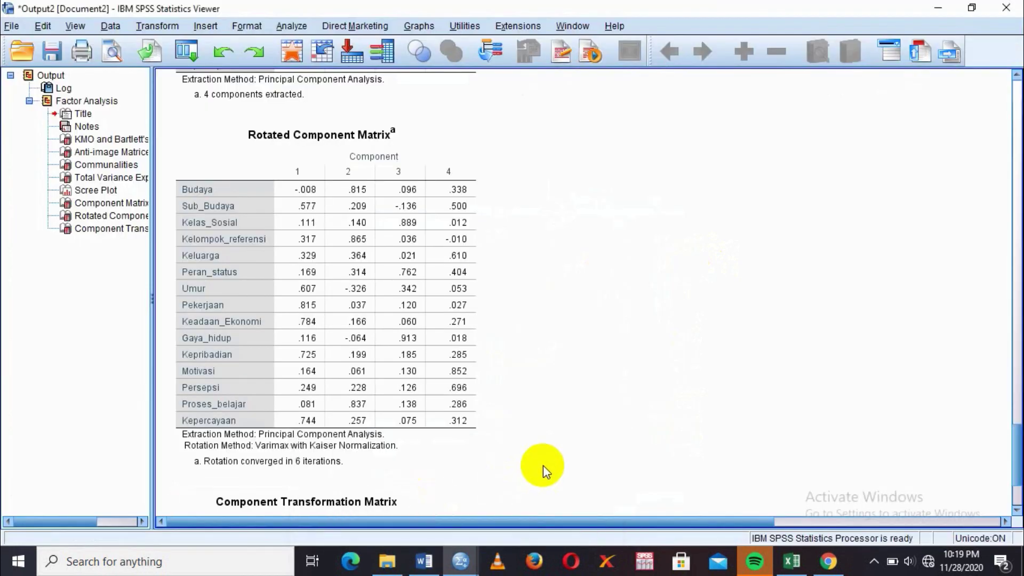